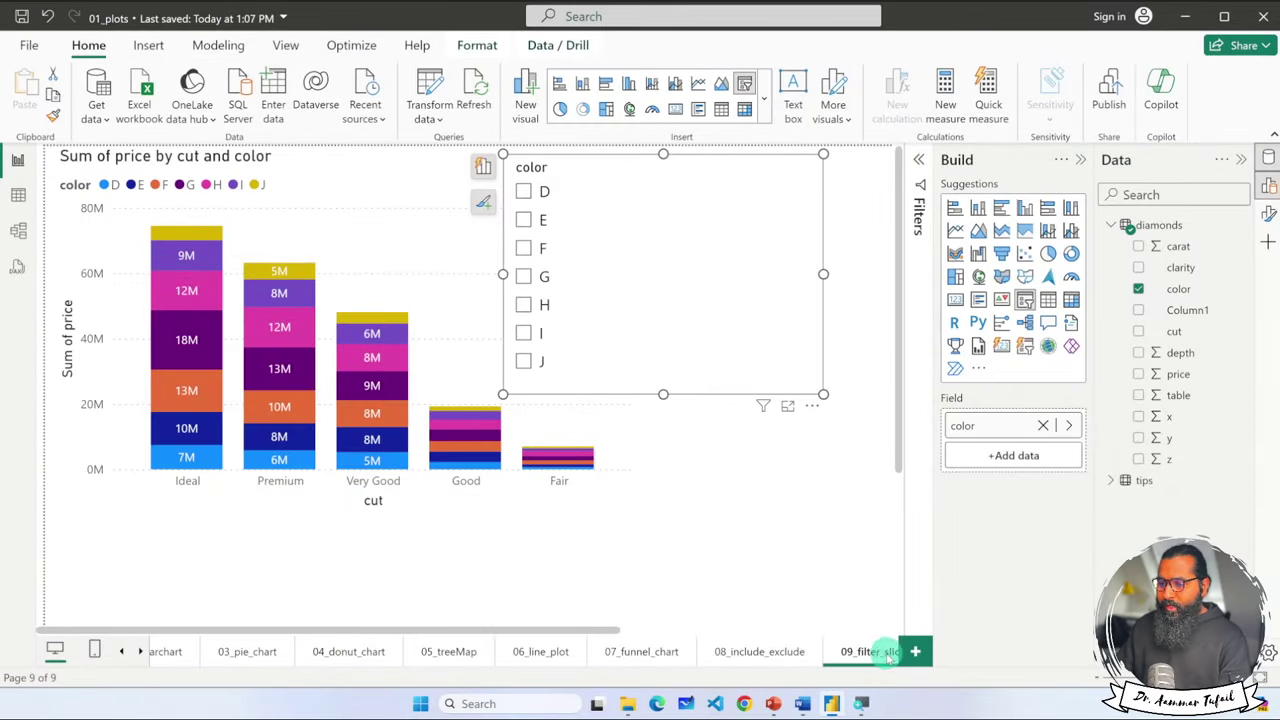
- Add a new blank report page, 10_table, after the 09_filter_slicer page
left_click(914, 651)
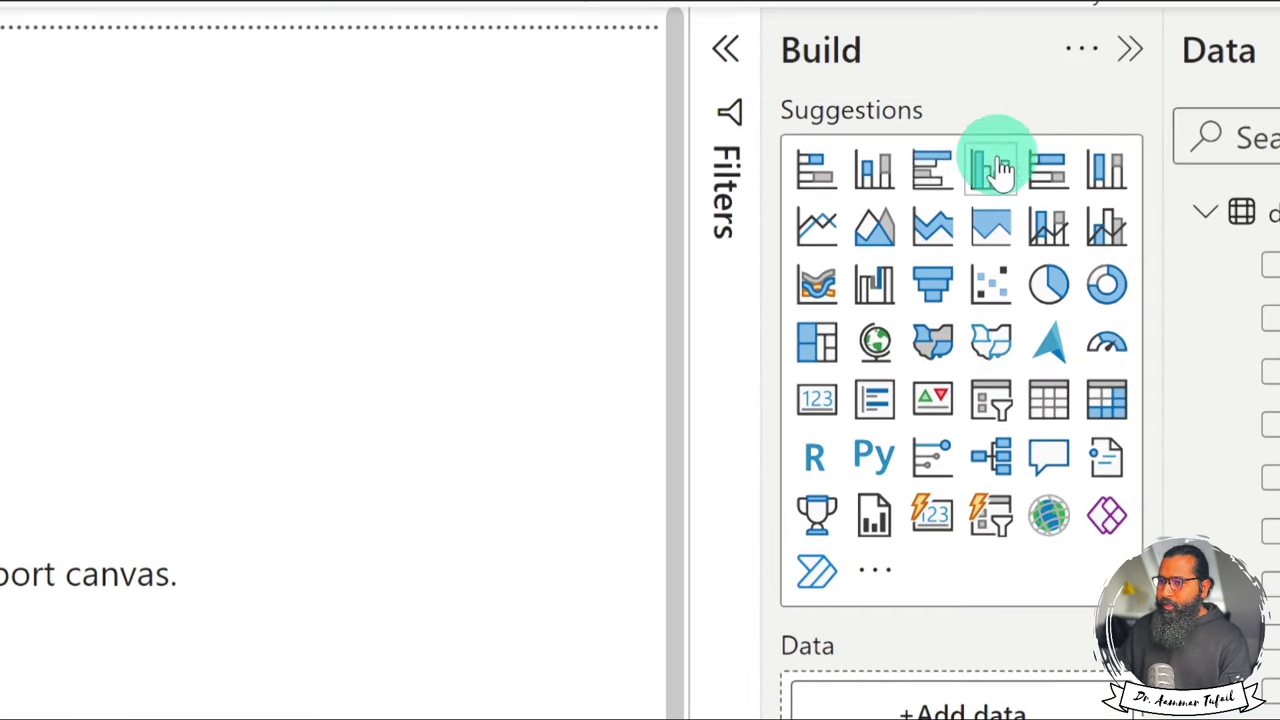
- Place an empty table visual on the 10_table page, then show visual suggestions and toggle the Data and Build panes
left_click(1046, 405)
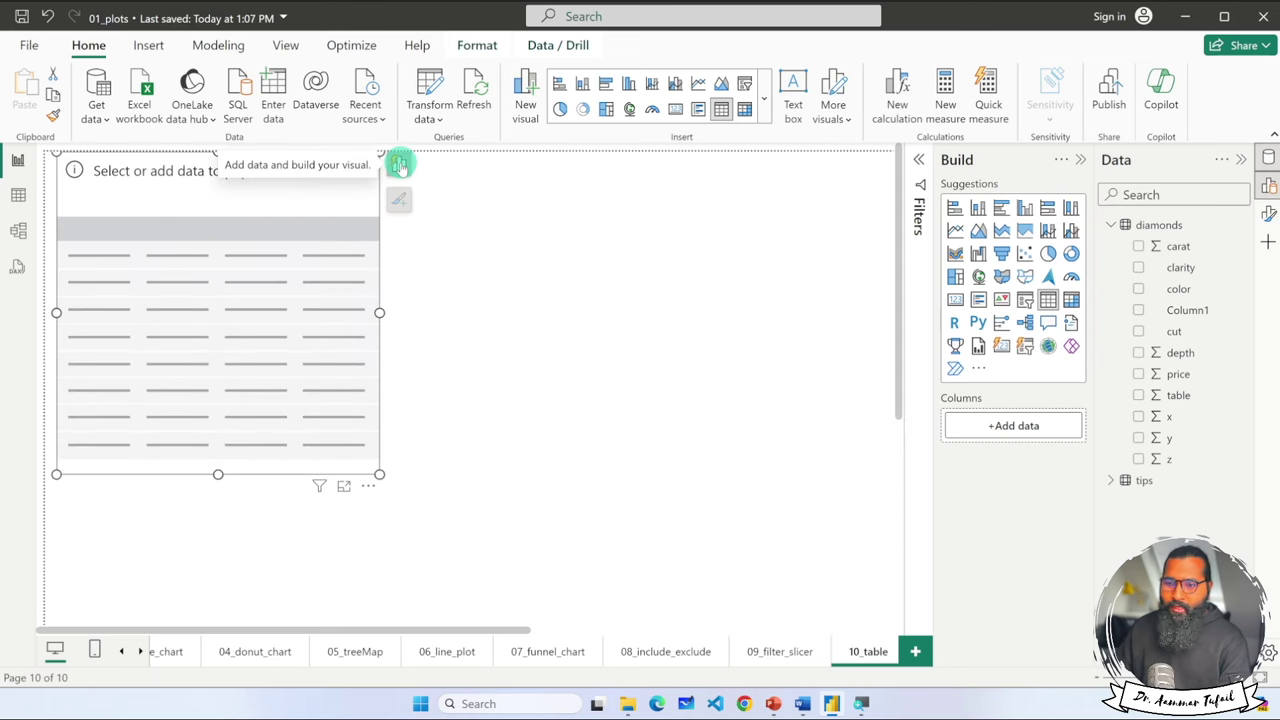
left_click(399, 165)
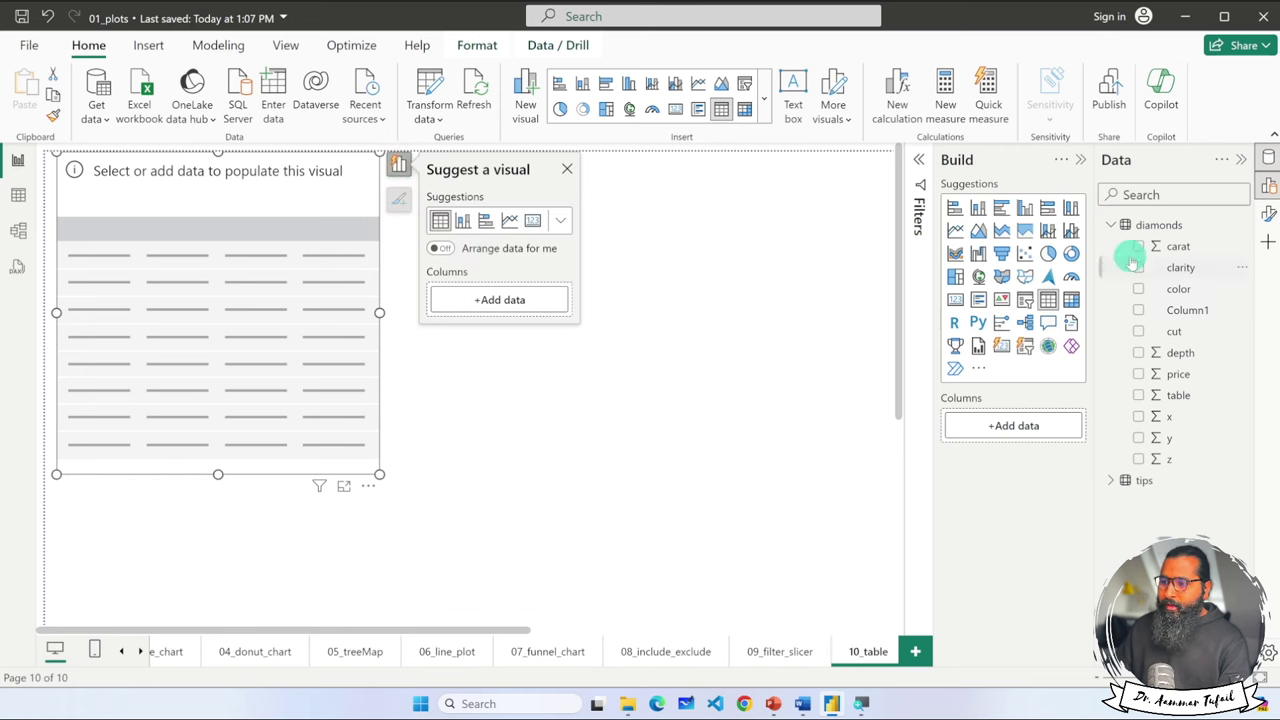
left_click(1268, 158)
left_click(1268, 158)
left_click(1268, 185)
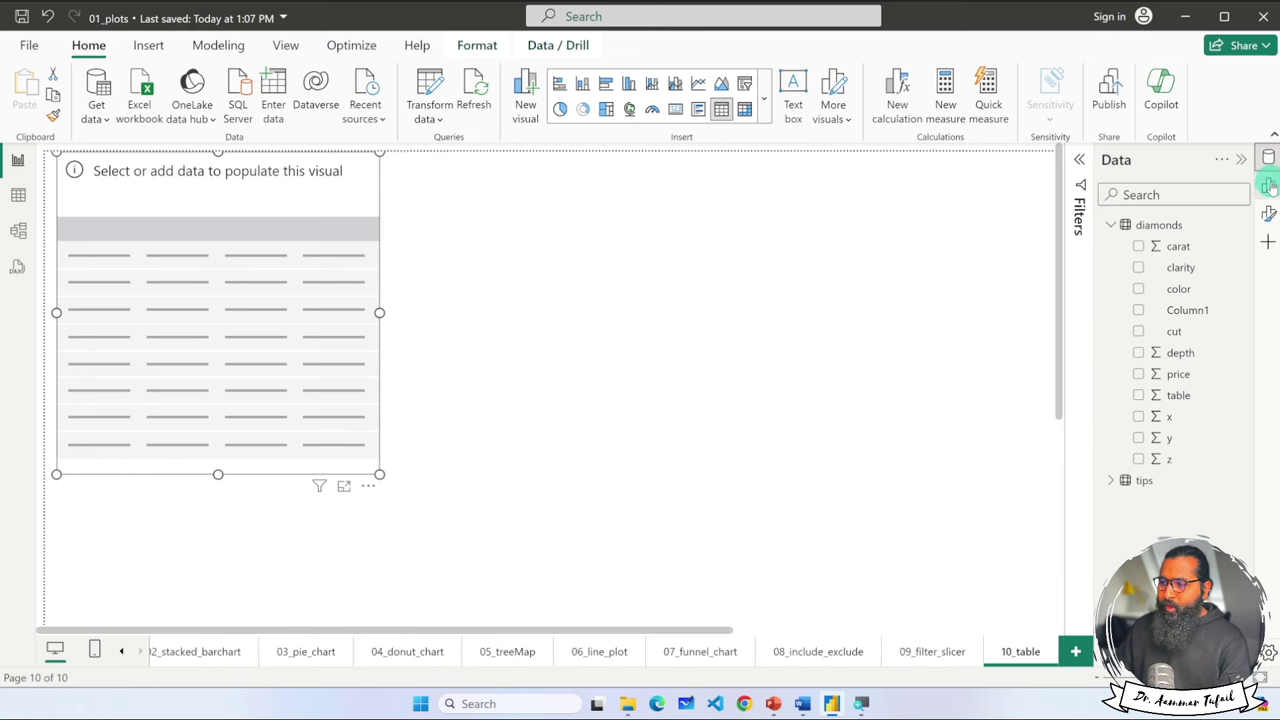
left_click(1268, 187)
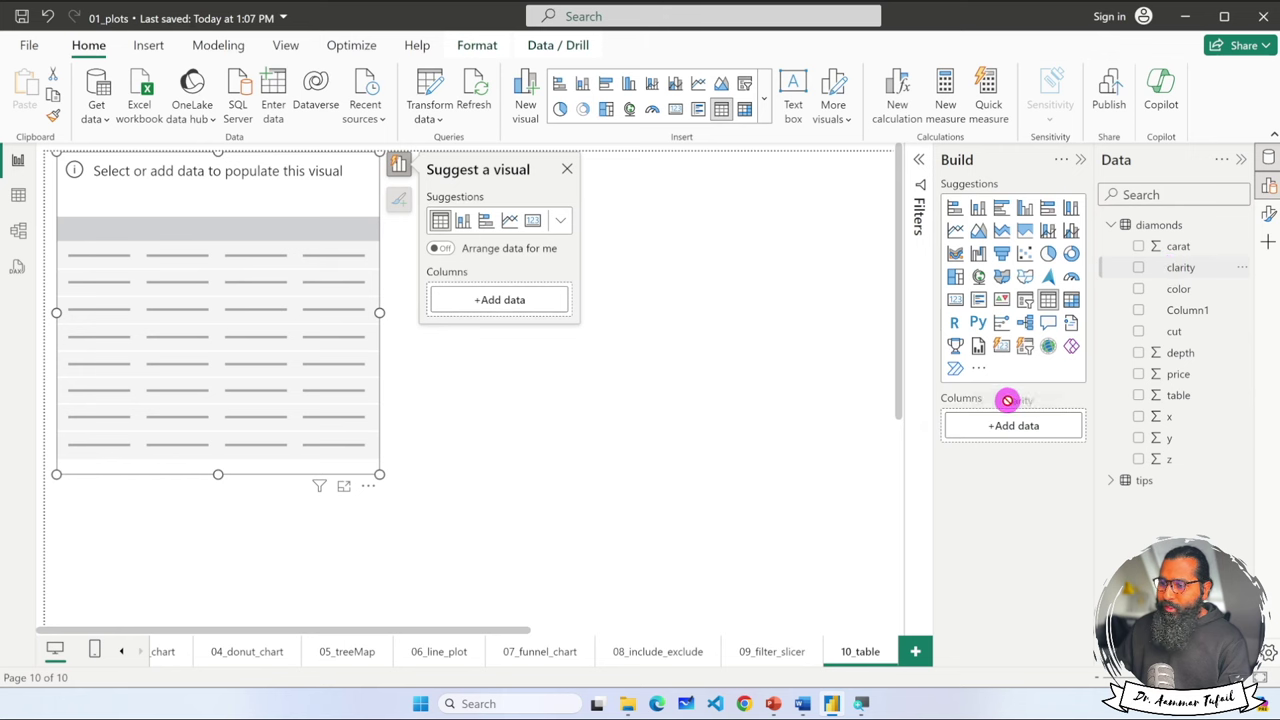
- Add clarity, color and price from diamonds as the table's columns
left_click_drag(992, 430, 1000, 425)
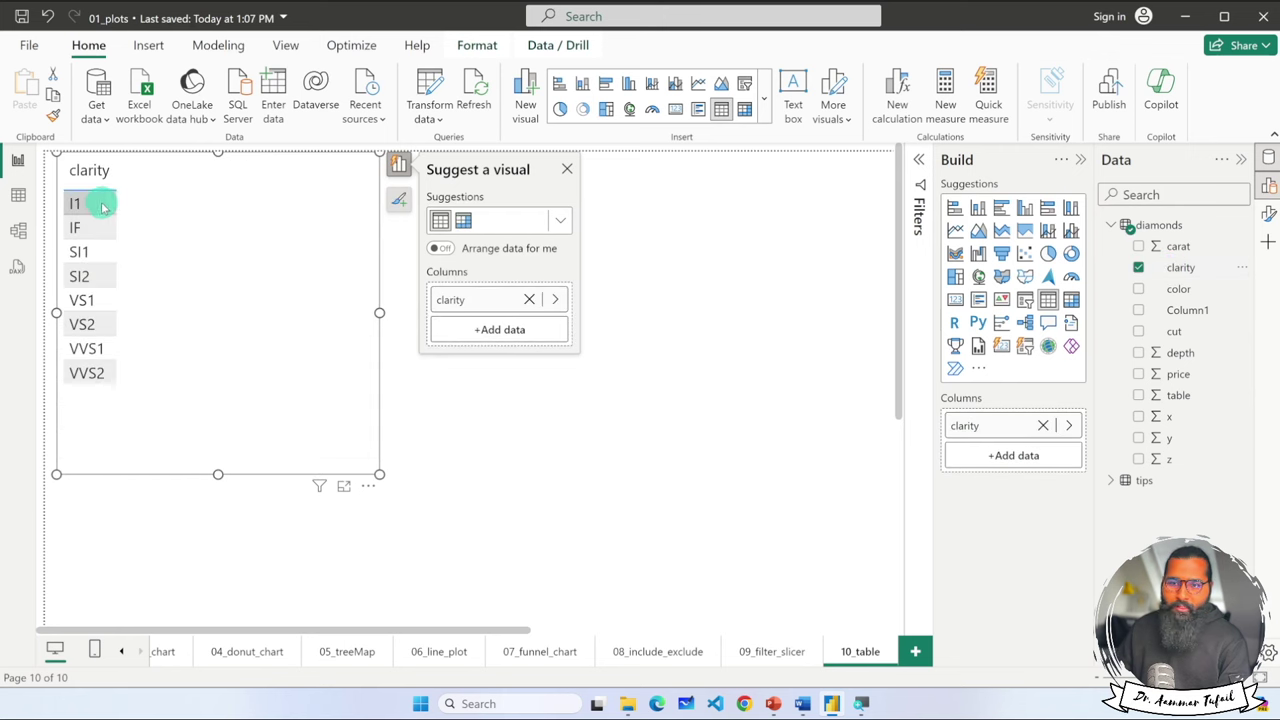
scroll(103, 207, "up", 3)
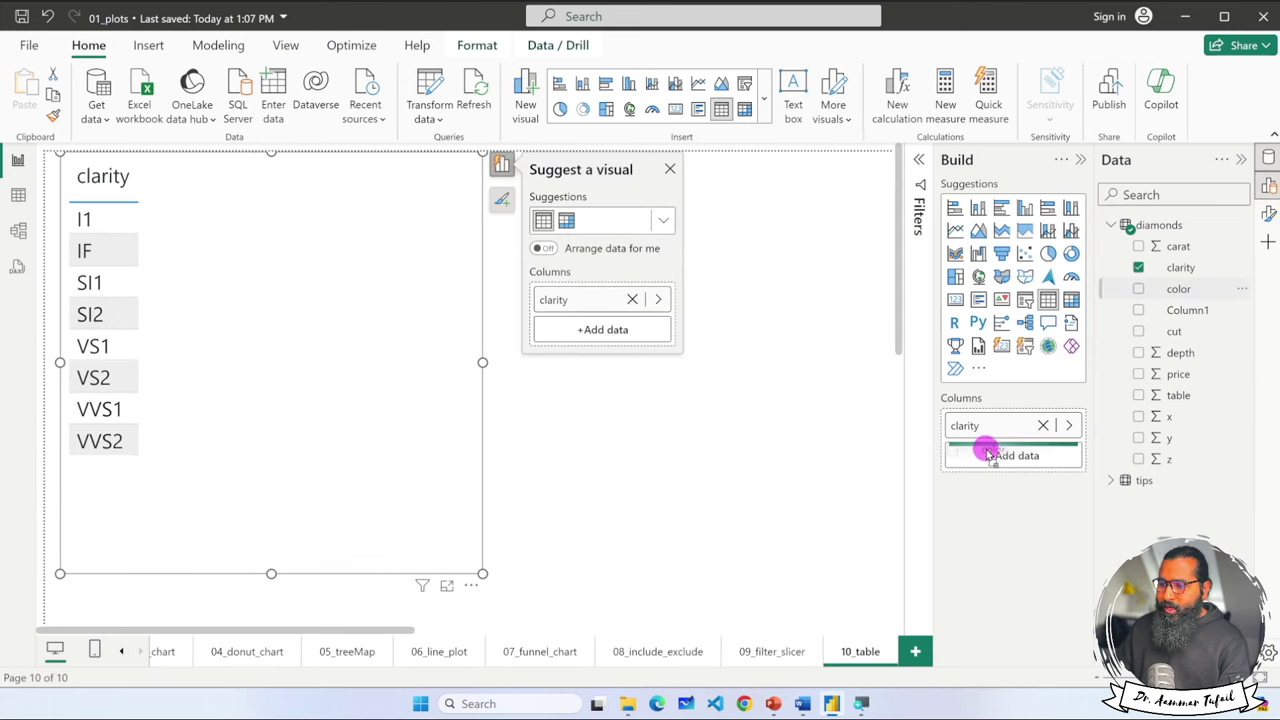
left_click_drag(1145, 311, 985, 455)
scroll(180, 243, "down", 1)
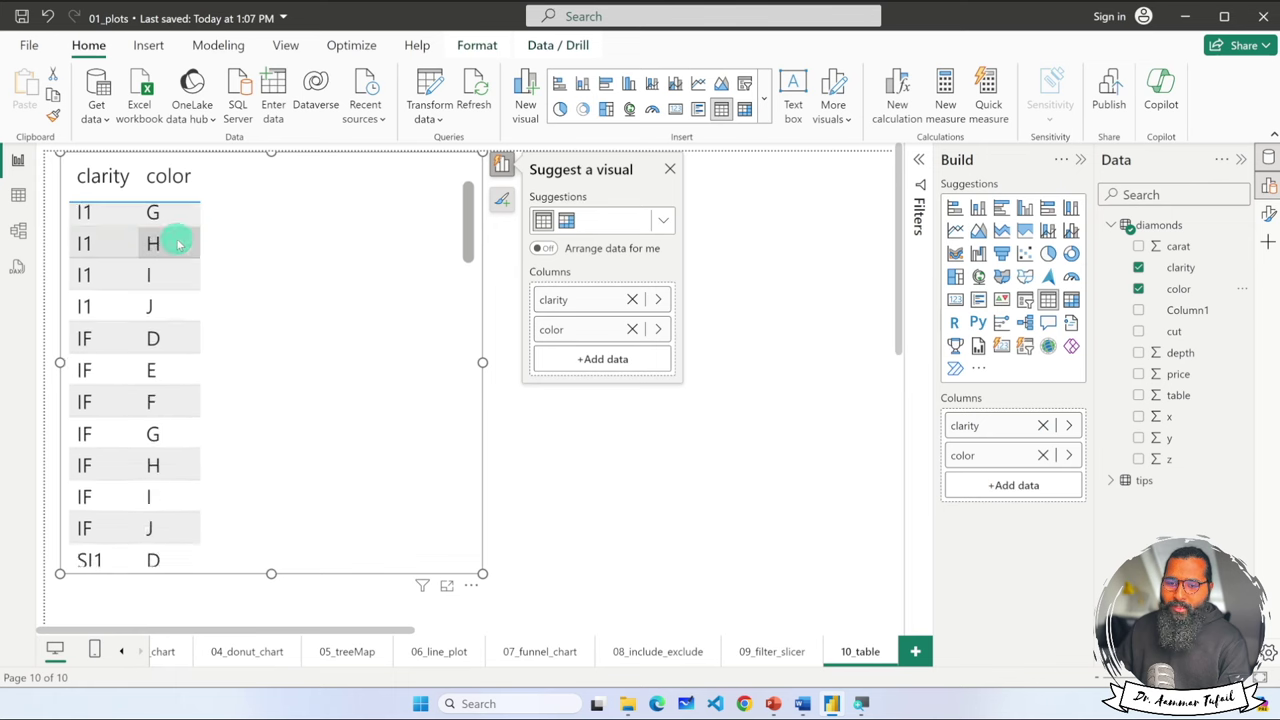
scroll(177, 243, "down", 2)
scroll(177, 243, "up", 3)
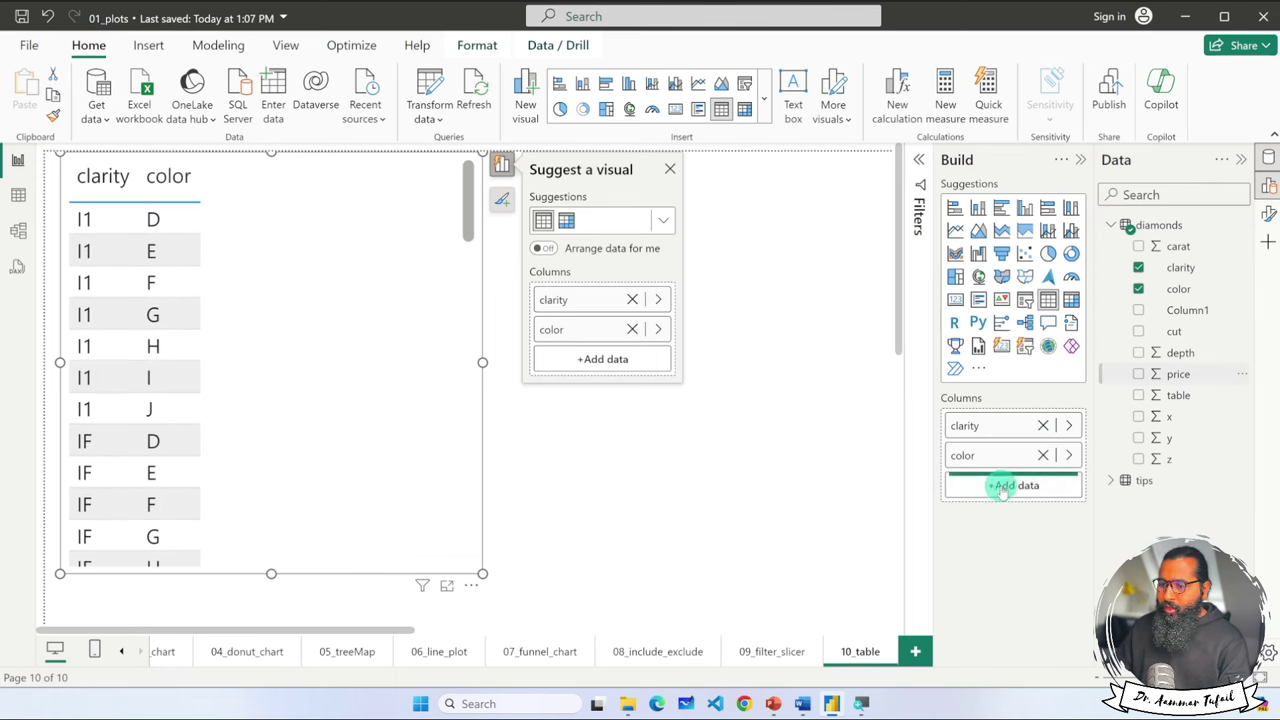
left_click_drag(1016, 466, 1005, 486)
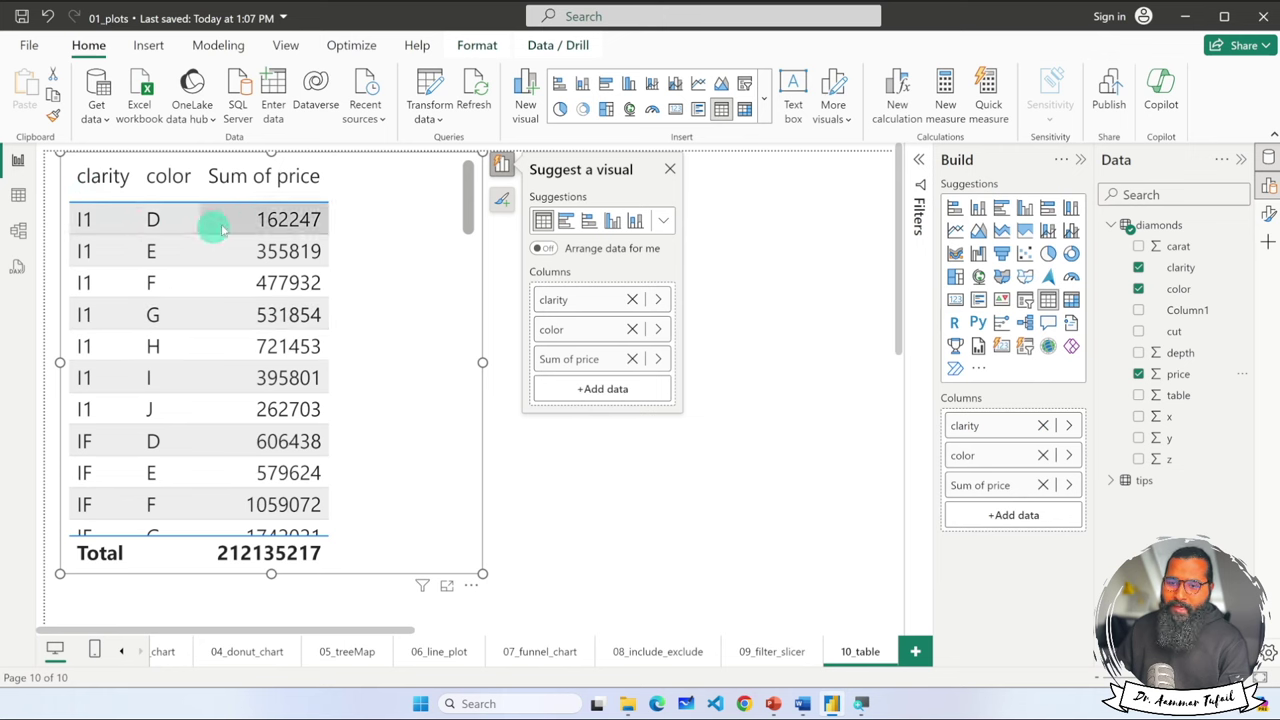
- Scroll through the table rows to review the 212135217 price total
scroll(270, 295, "down", 2)
scroll(270, 303, "down", 1)
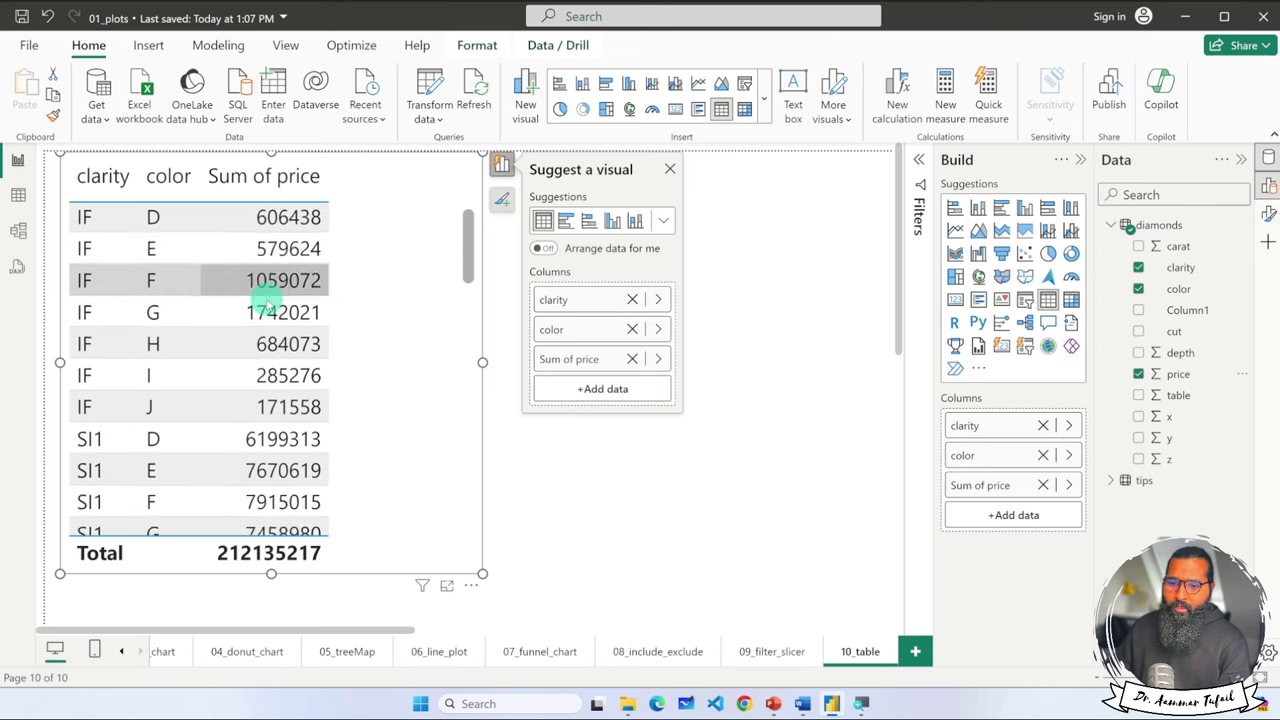
scroll(270, 303, "down", 2)
scroll(270, 303, "down", 2)
scroll(270, 303, "down", 2)
scroll(270, 303, "down", 2)
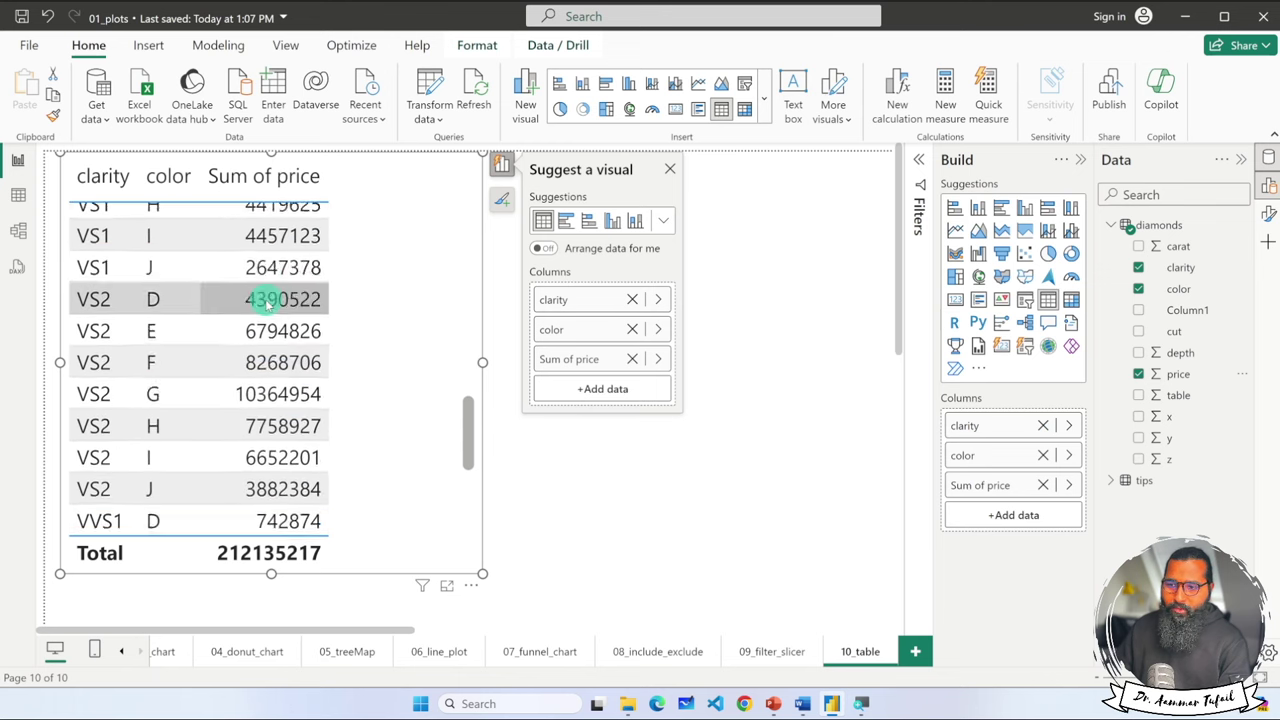
scroll(270, 303, "down", 2)
scroll(270, 303, "down", 2)
scroll(270, 303, "down", 1)
scroll(268, 305, "up", 1)
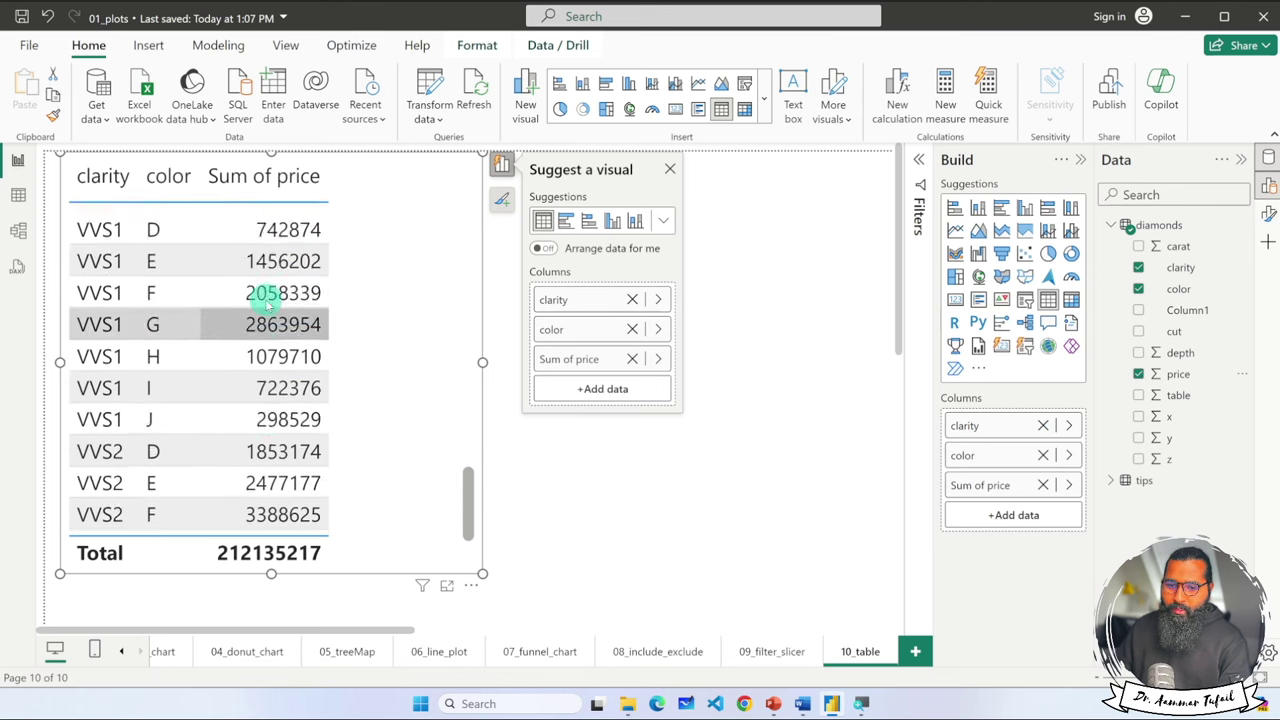
scroll(268, 305, "up", 3)
scroll(268, 305, "up", 5)
scroll(268, 305, "up", 6)
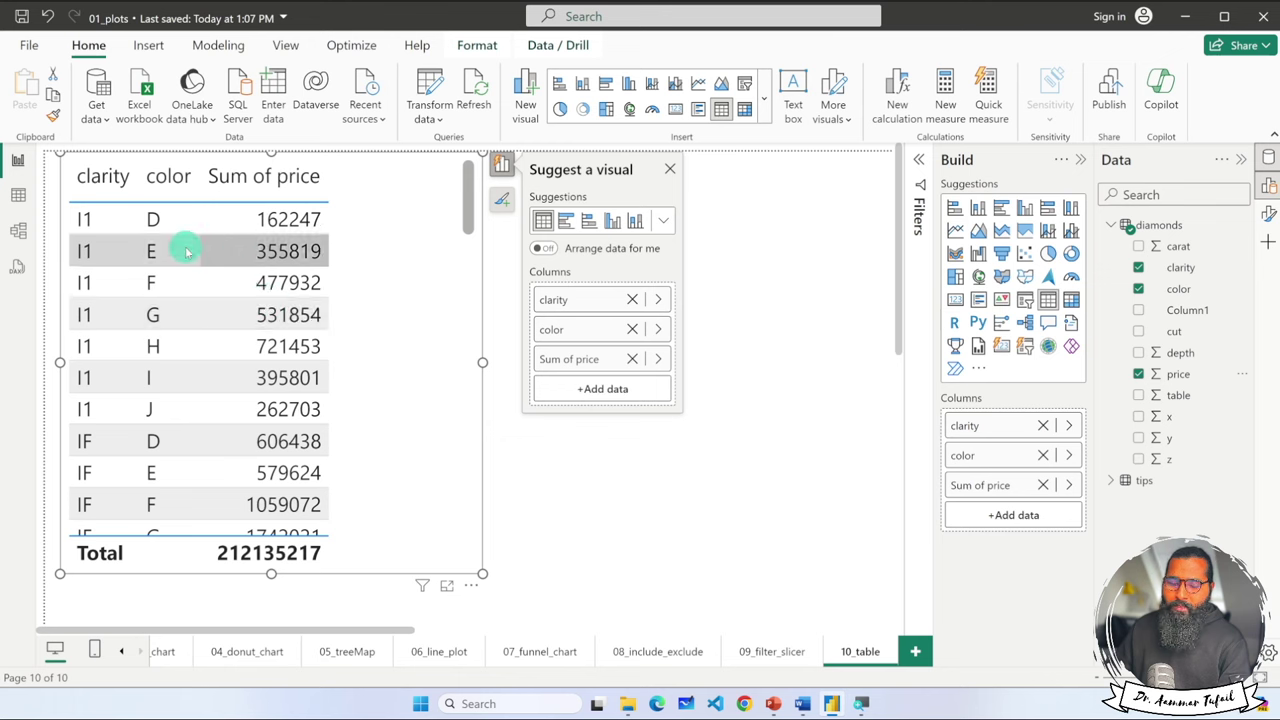
scroll(155, 255, "down", 5)
scroll(152, 270, "down", 10)
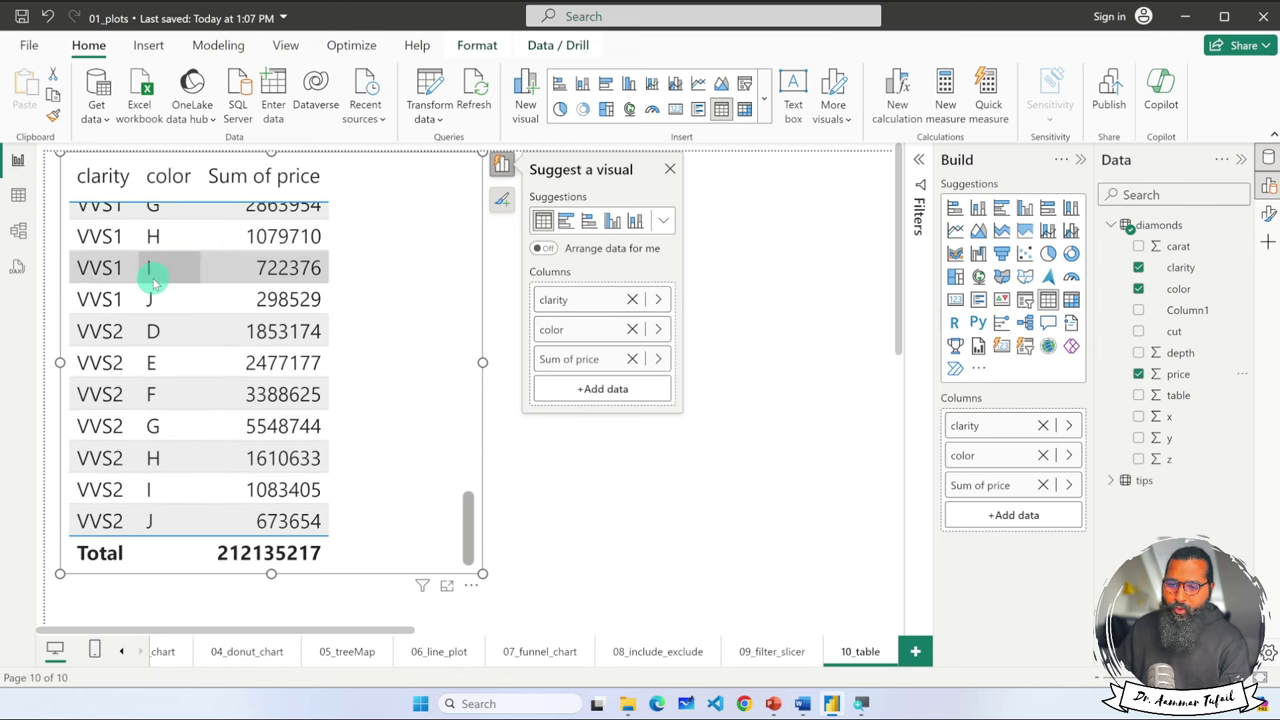
scroll(152, 285, "up", 1)
scroll(152, 285, "up", 12)
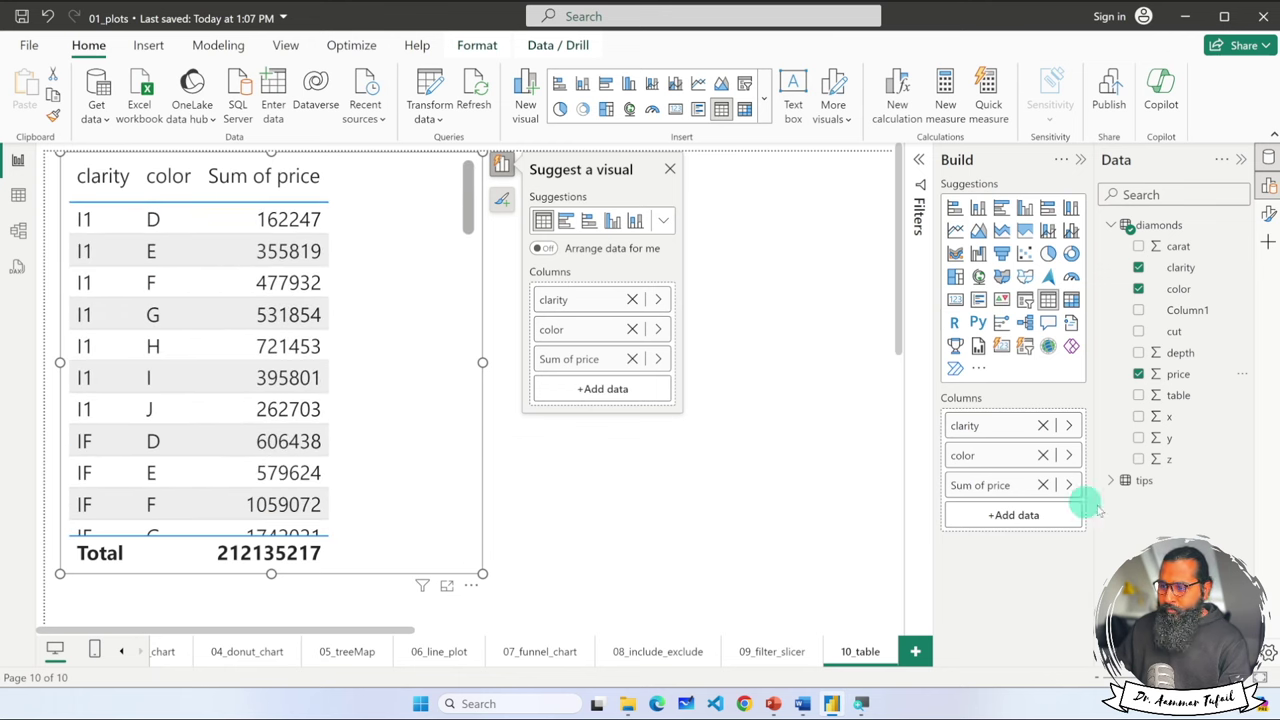
- Keep Sum as the summarization for Sum of price and open the + Add data field picker
left_click(1070, 487)
left_click(1122, 530)
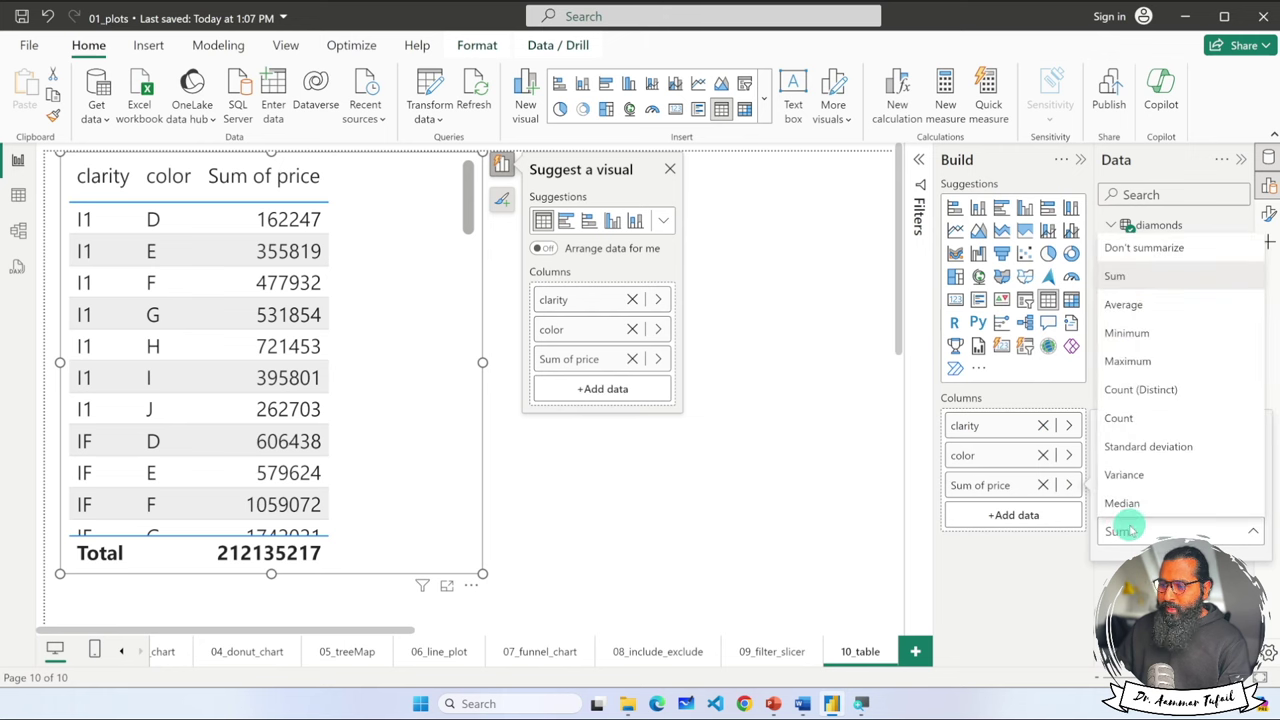
left_click(1010, 553)
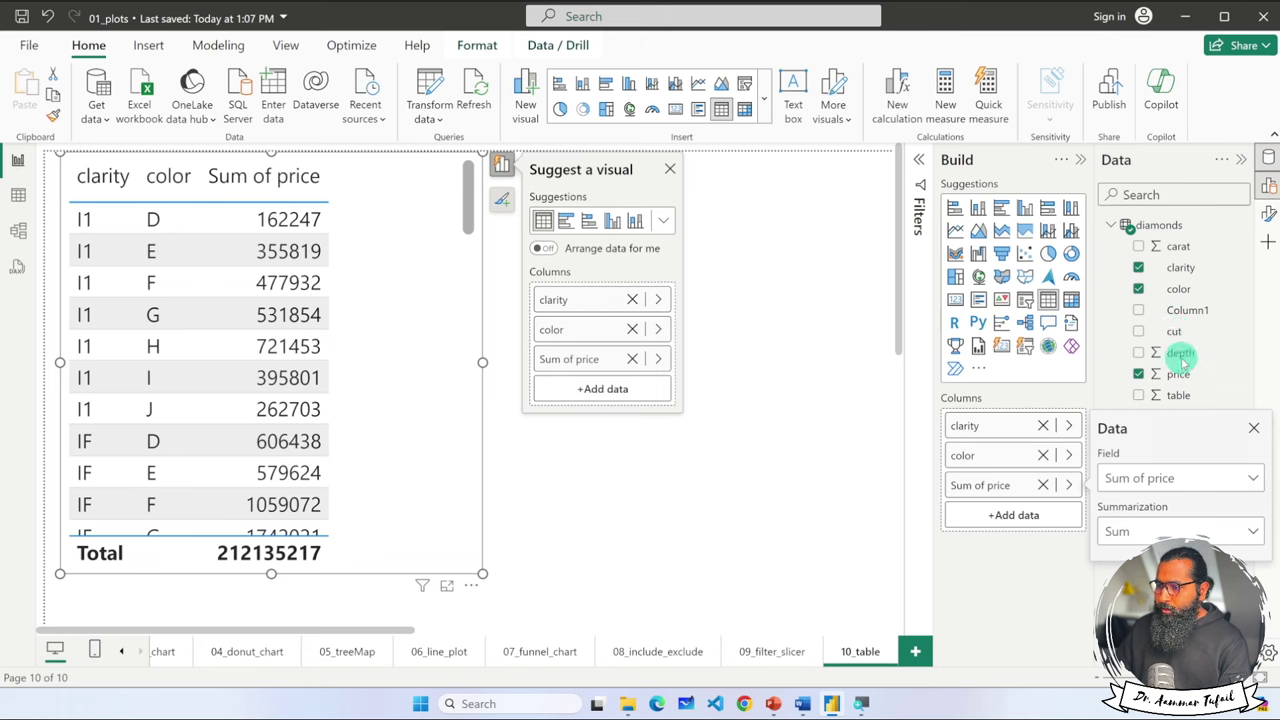
left_click(1020, 514)
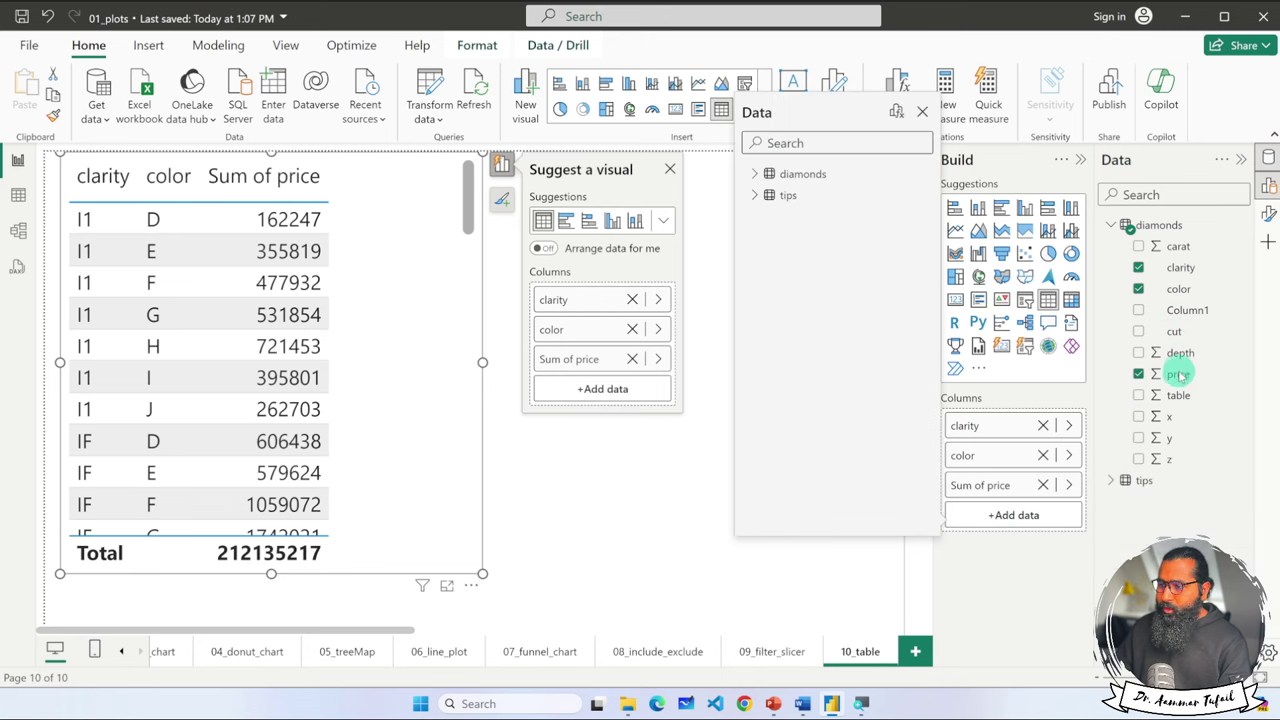
- Add depth as Sum of depth, totalling 3,330,762.90, and scroll through the table
left_click_drag(1180, 353, 1041, 515)
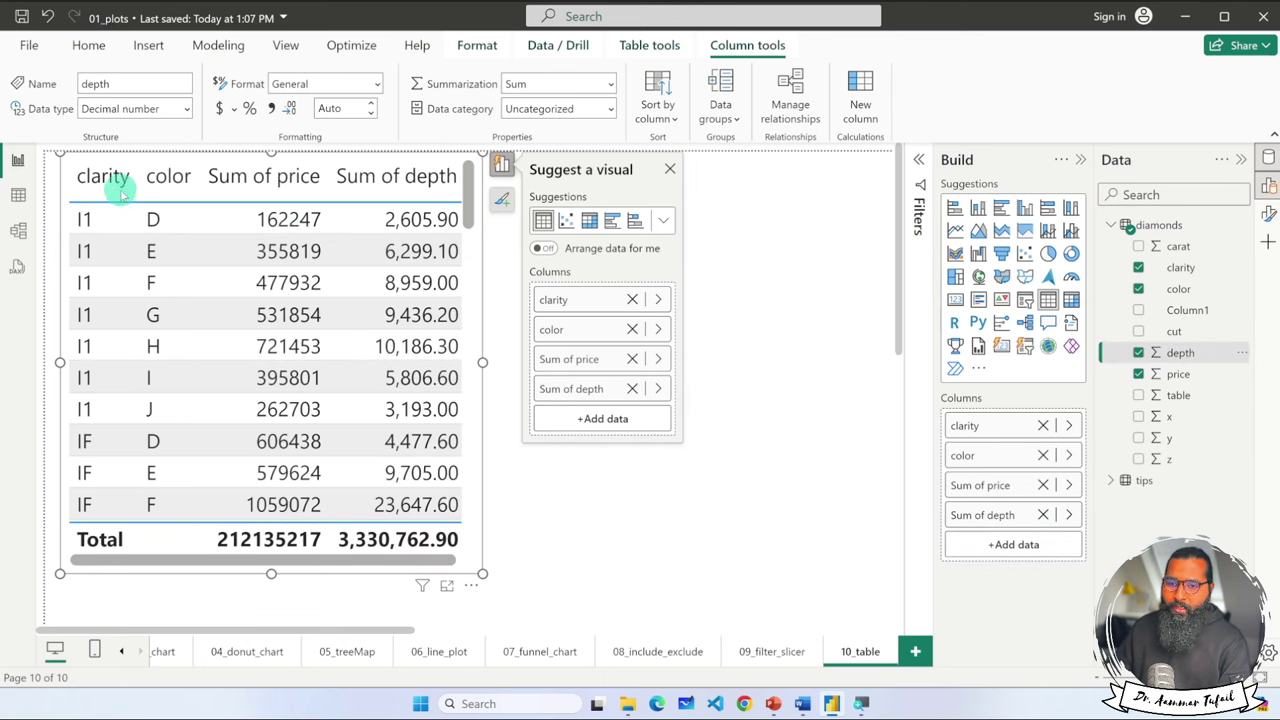
scroll(120, 298, "down", 2)
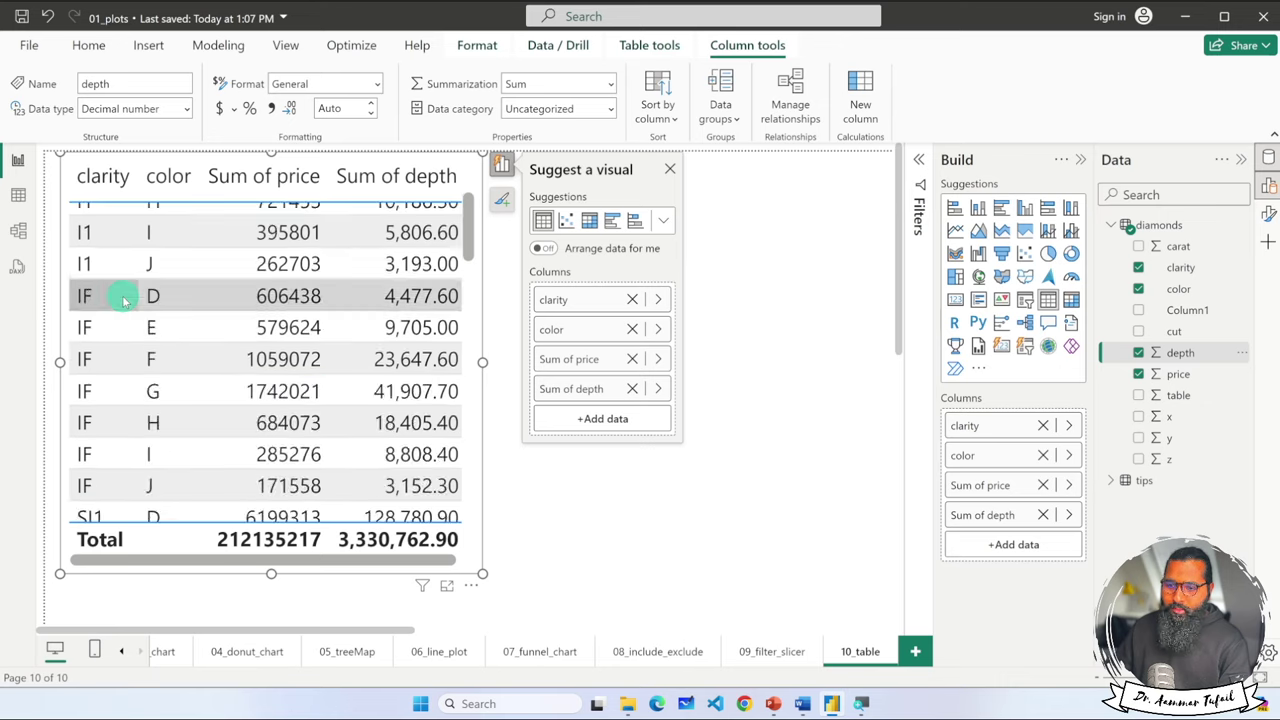
scroll(120, 290, "down", 5)
scroll(122, 286, "down", 5)
scroll(128, 288, "down", 3)
scroll(200, 295, "up", 8)
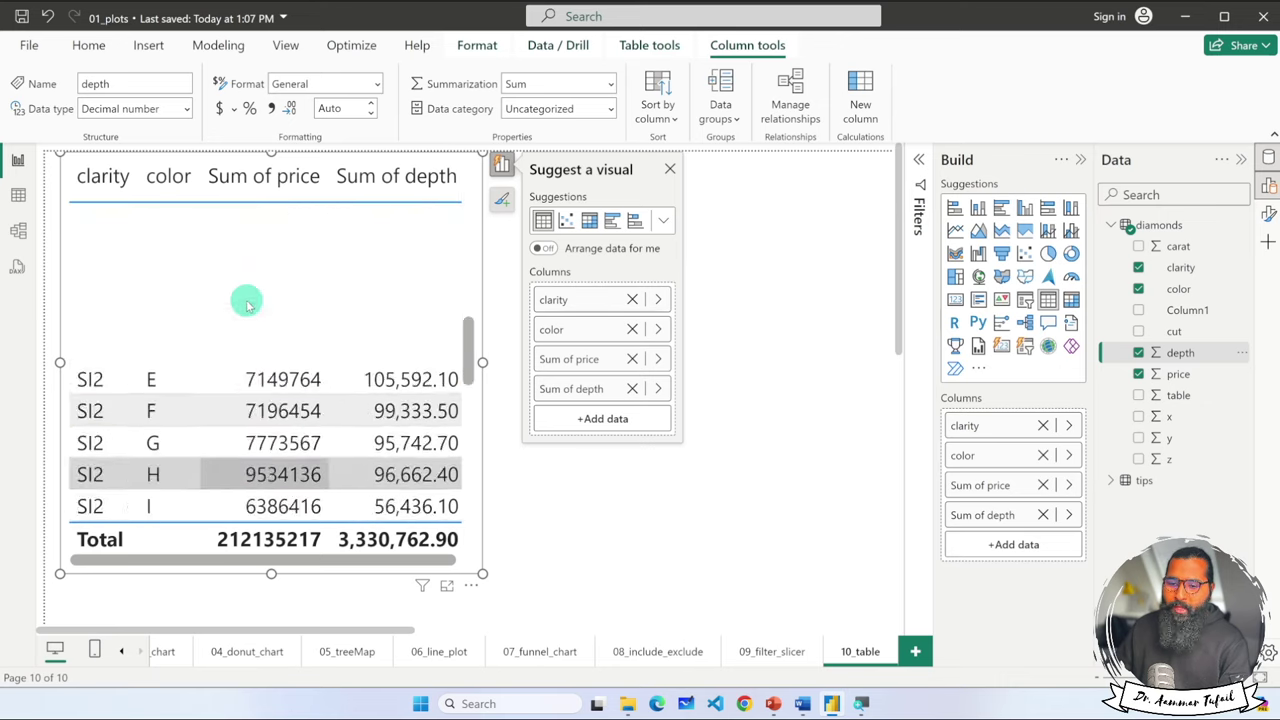
scroll(246, 294, "up", 6)
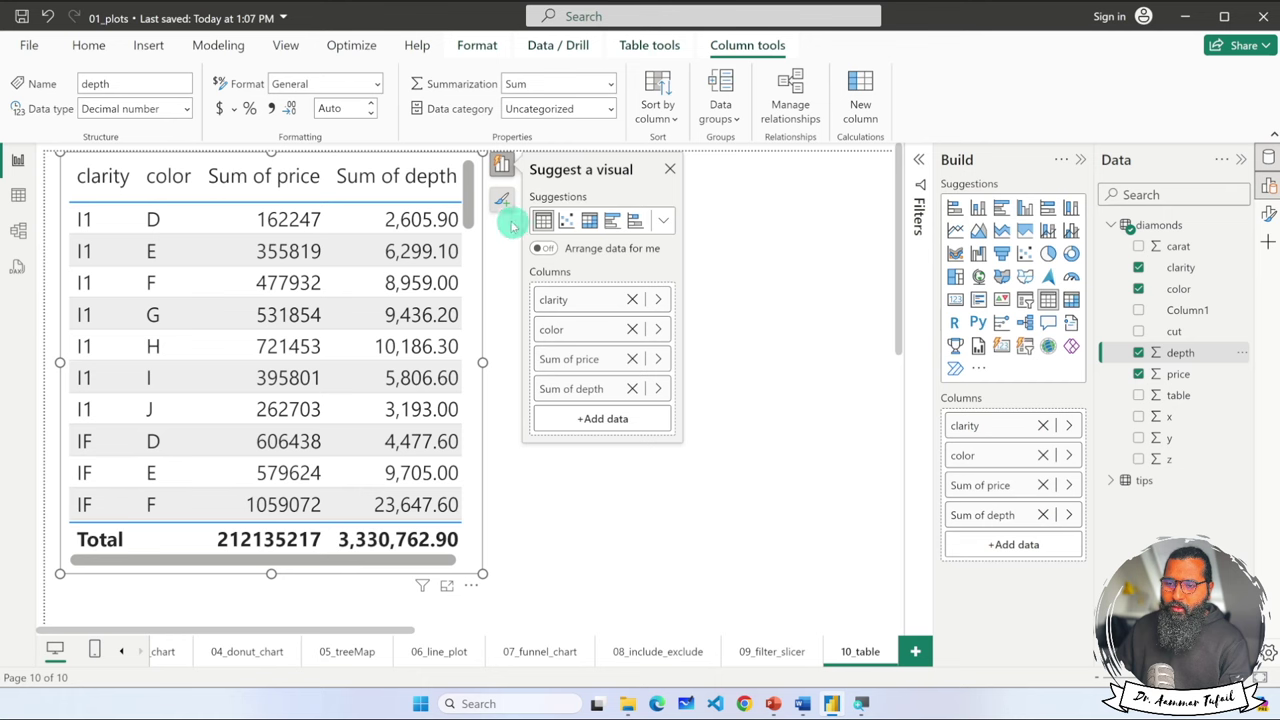
- Review the table full-size in Focus mode, then return to the report and open its More options menu
mouse_move(468, 185)
left_mouse_down()
mouse_move(477, 518)
mouse_move(487, 183)
mouse_move(474, 271)
mouse_move(480, 517)
mouse_move(487, 180)
left_mouse_up()
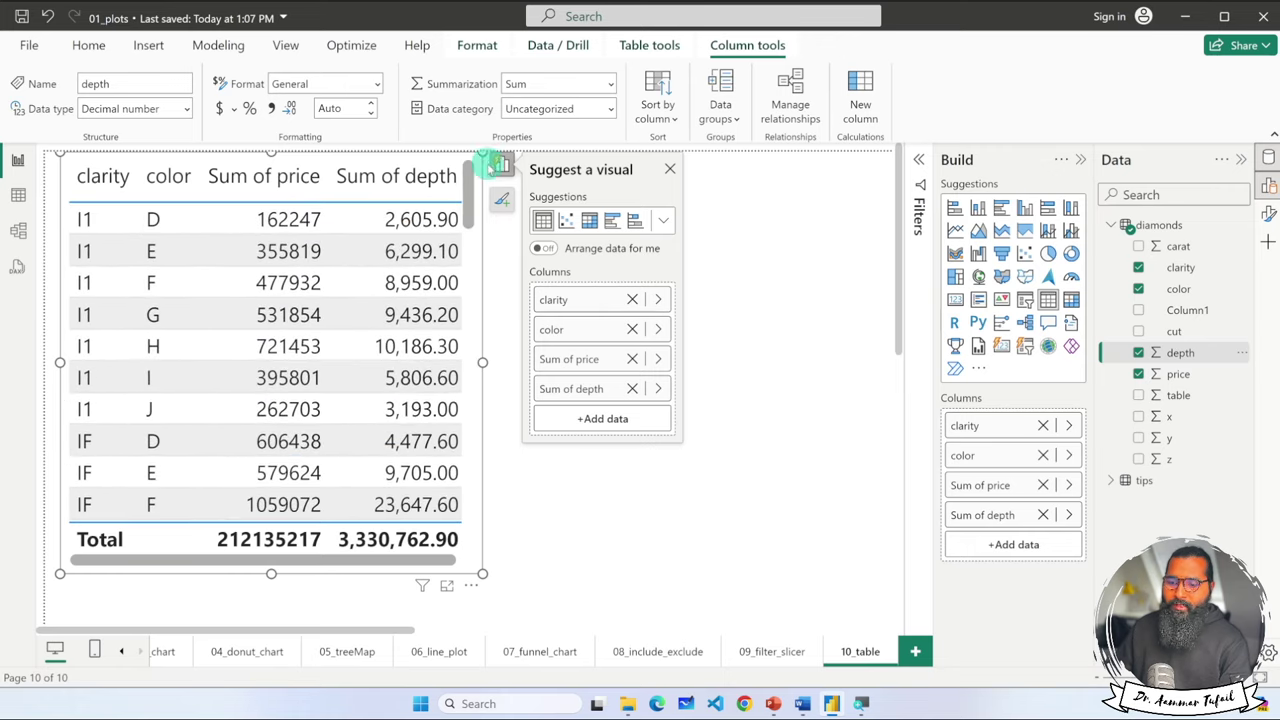
left_click(446, 588)
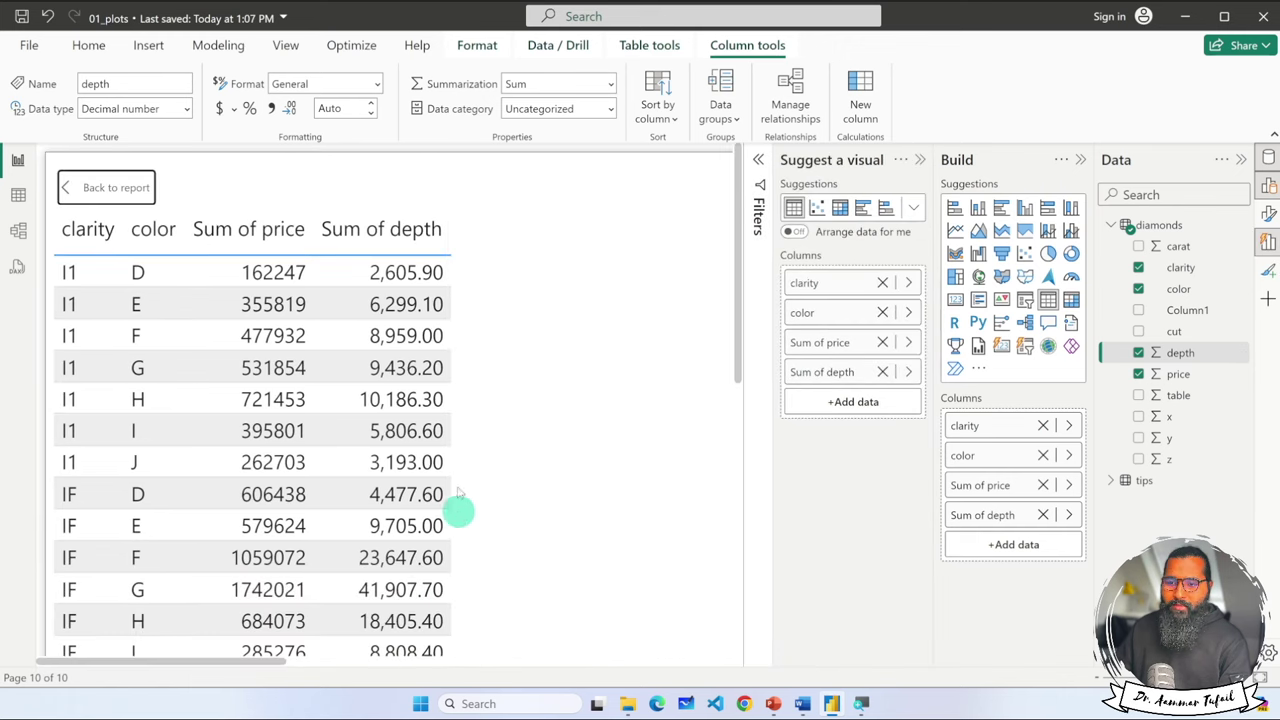
scroll(526, 380, "down", 1)
scroll(529, 387, "down", 4)
scroll(535, 390, "down", 4)
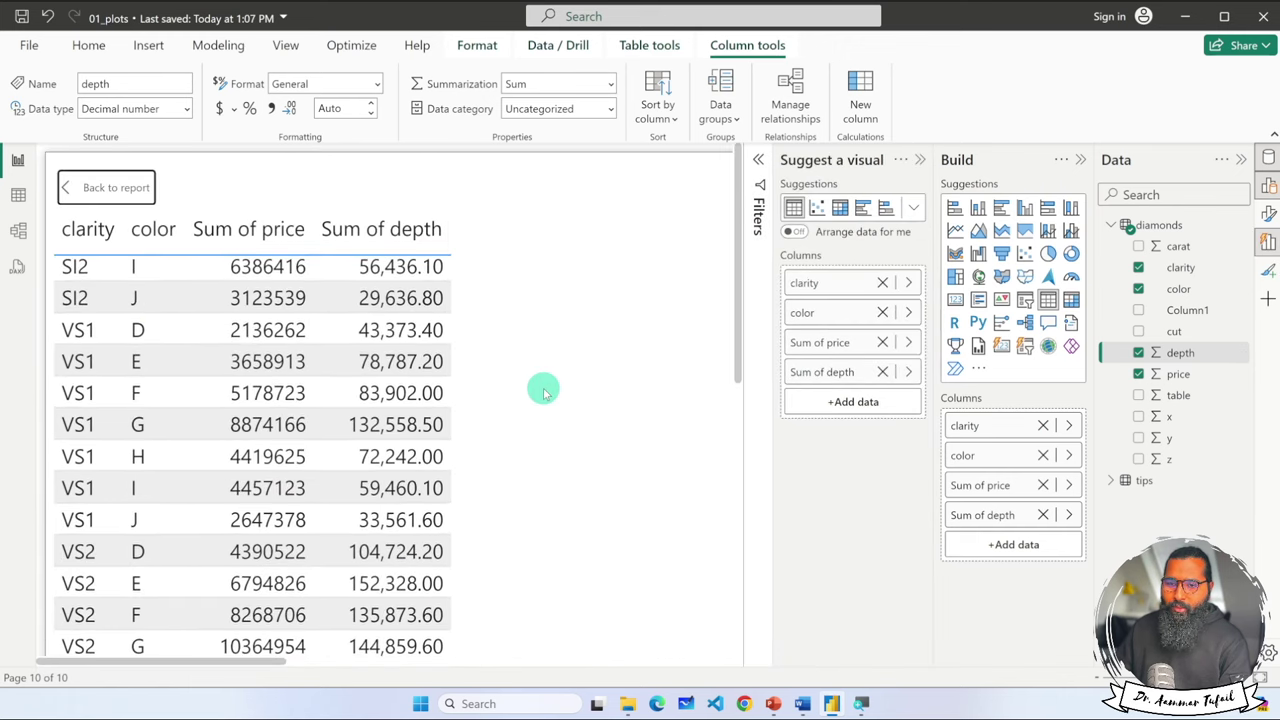
scroll(543, 390, "up", 10)
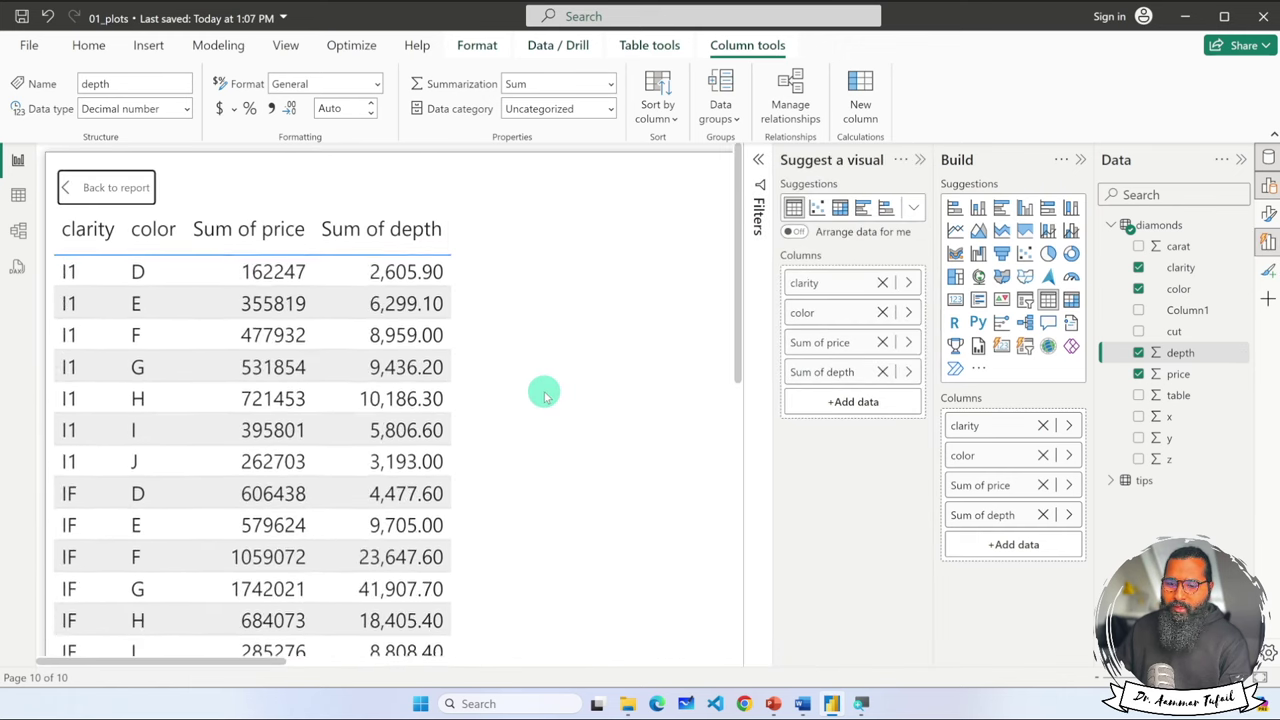
left_click(117, 189)
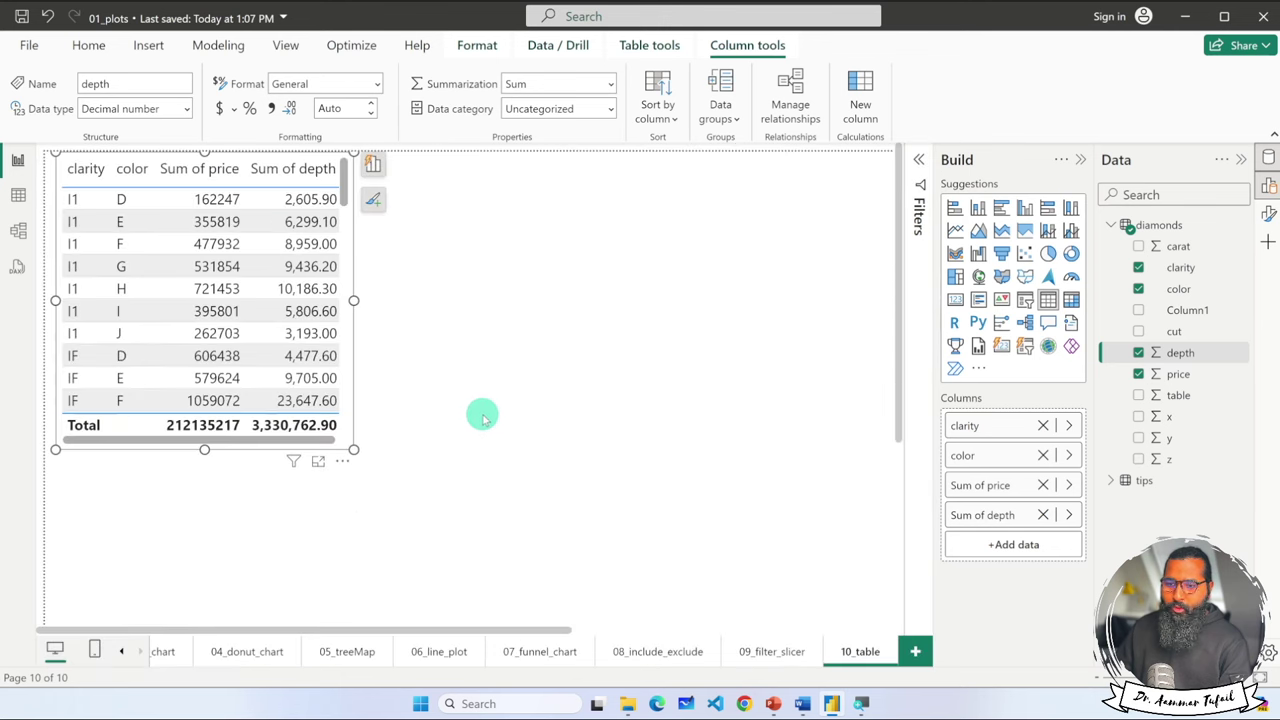
left_click(342, 461)
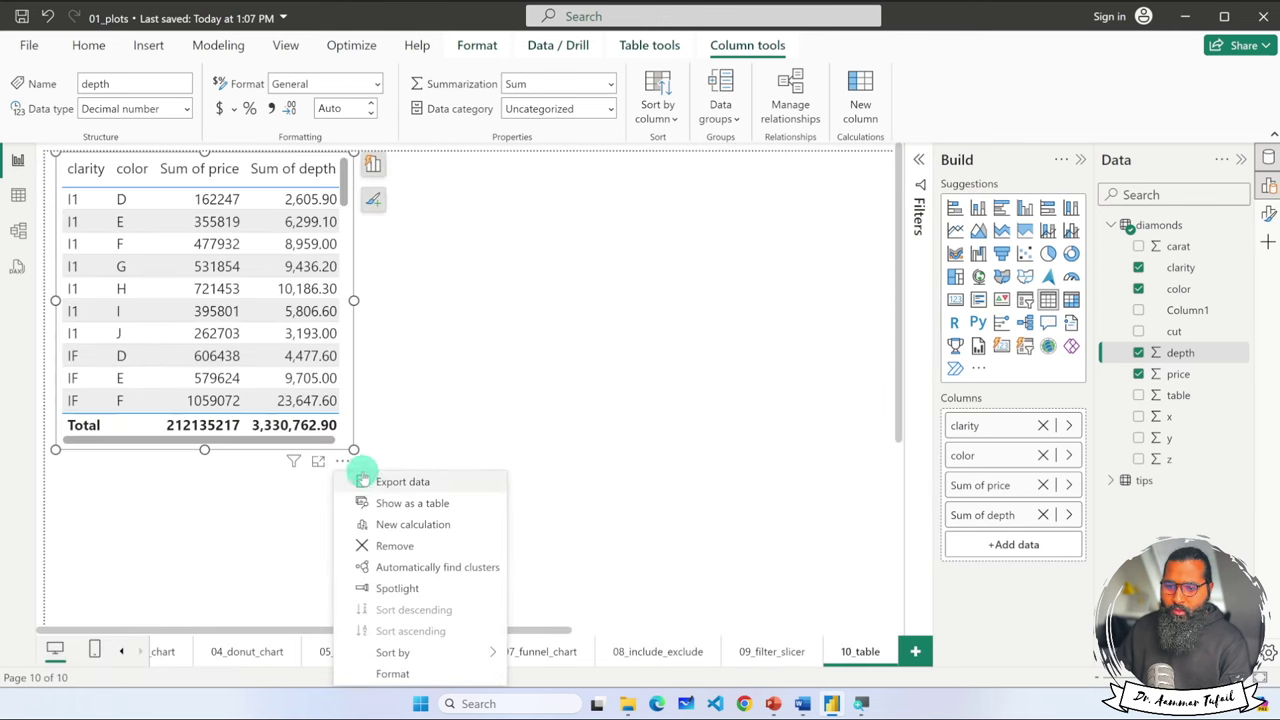
left_click(445, 484)
type("Data Table")
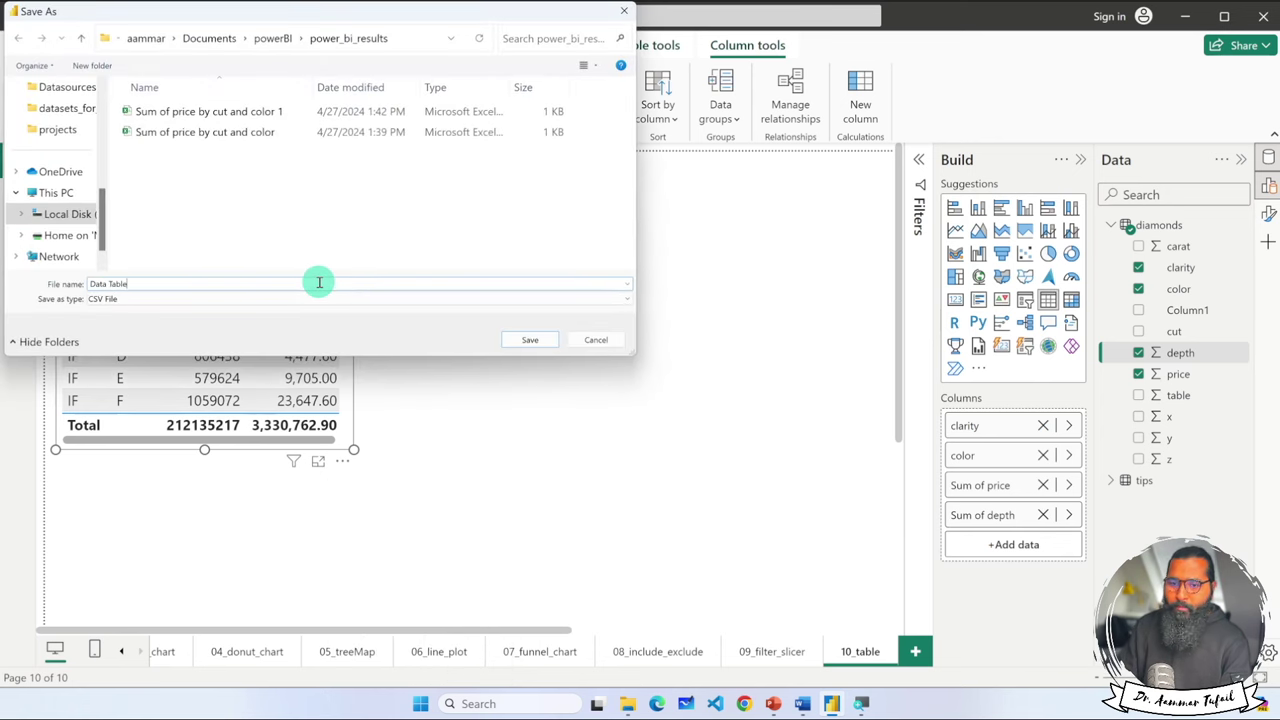
key("Return")
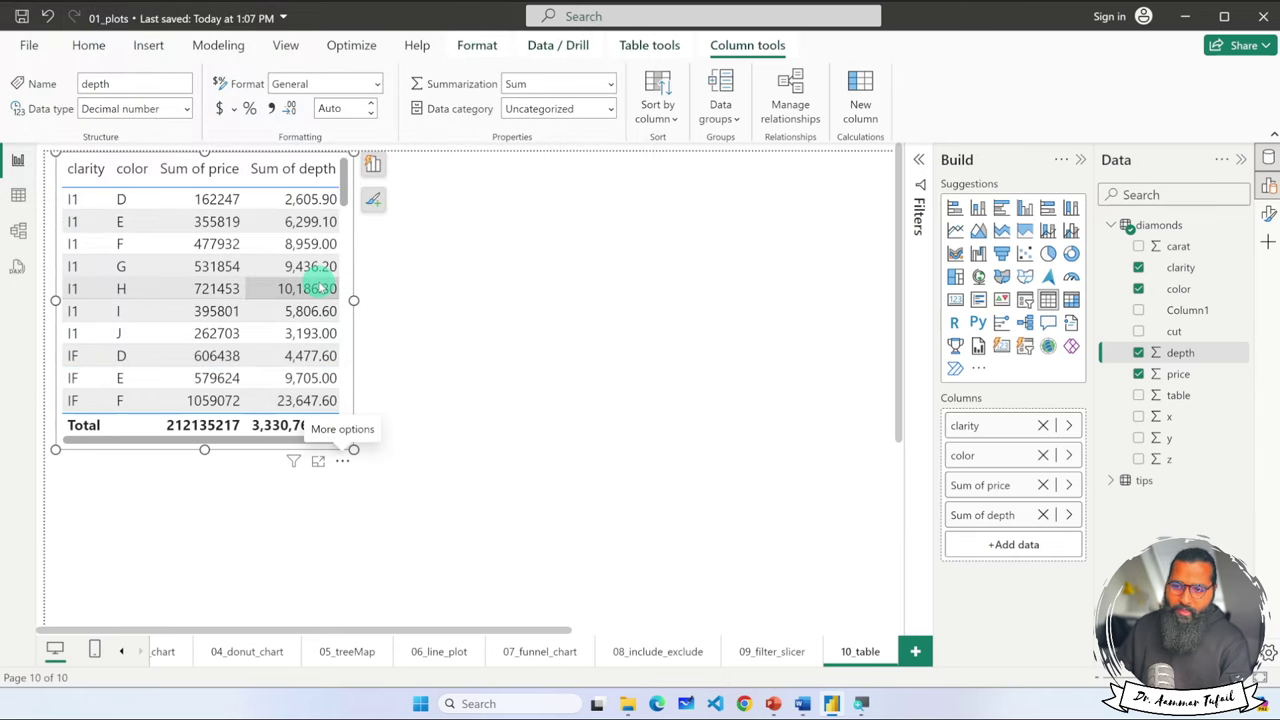
left_click(342, 461)
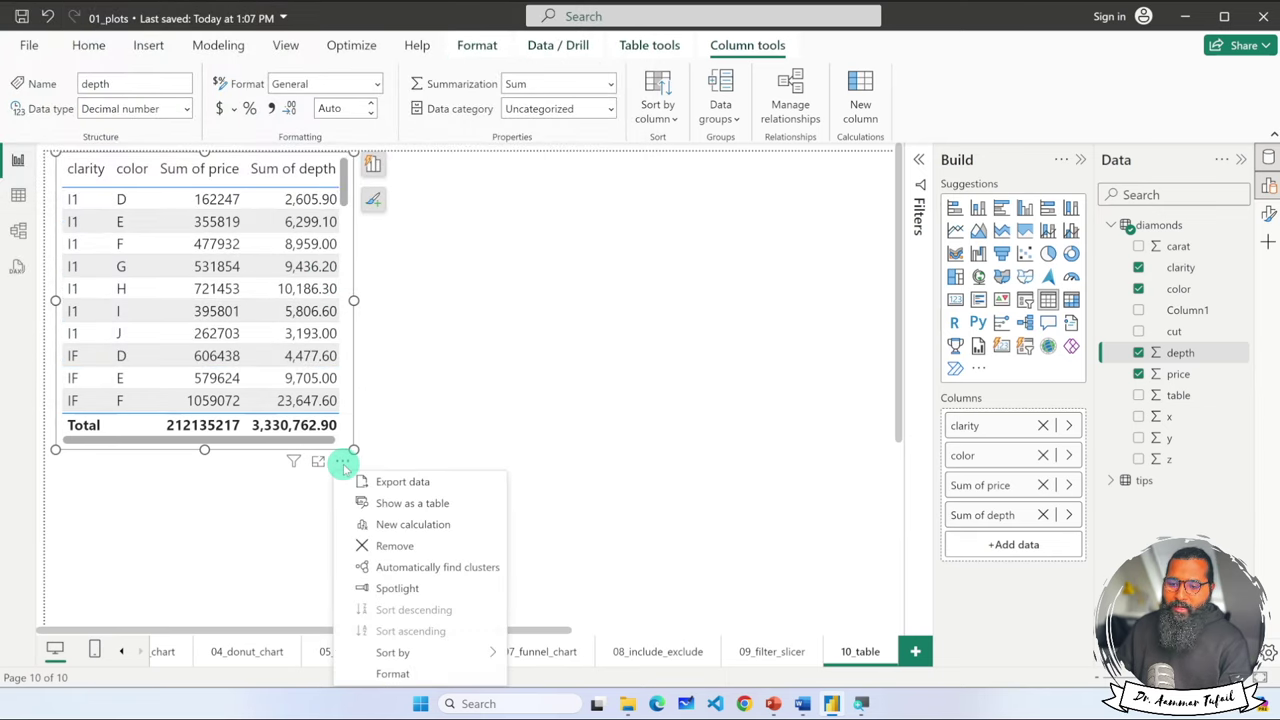
left_click(452, 505)
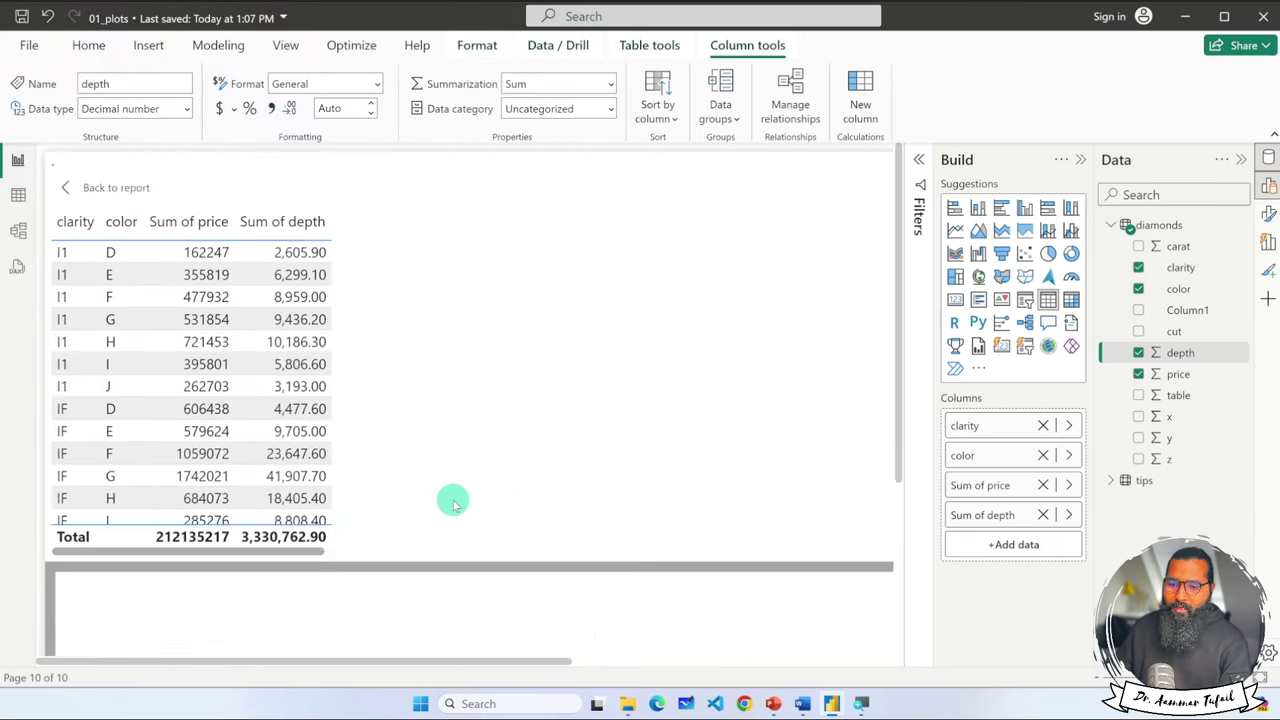
scroll(514, 491, "down", 3)
scroll(663, 601, "down", 3)
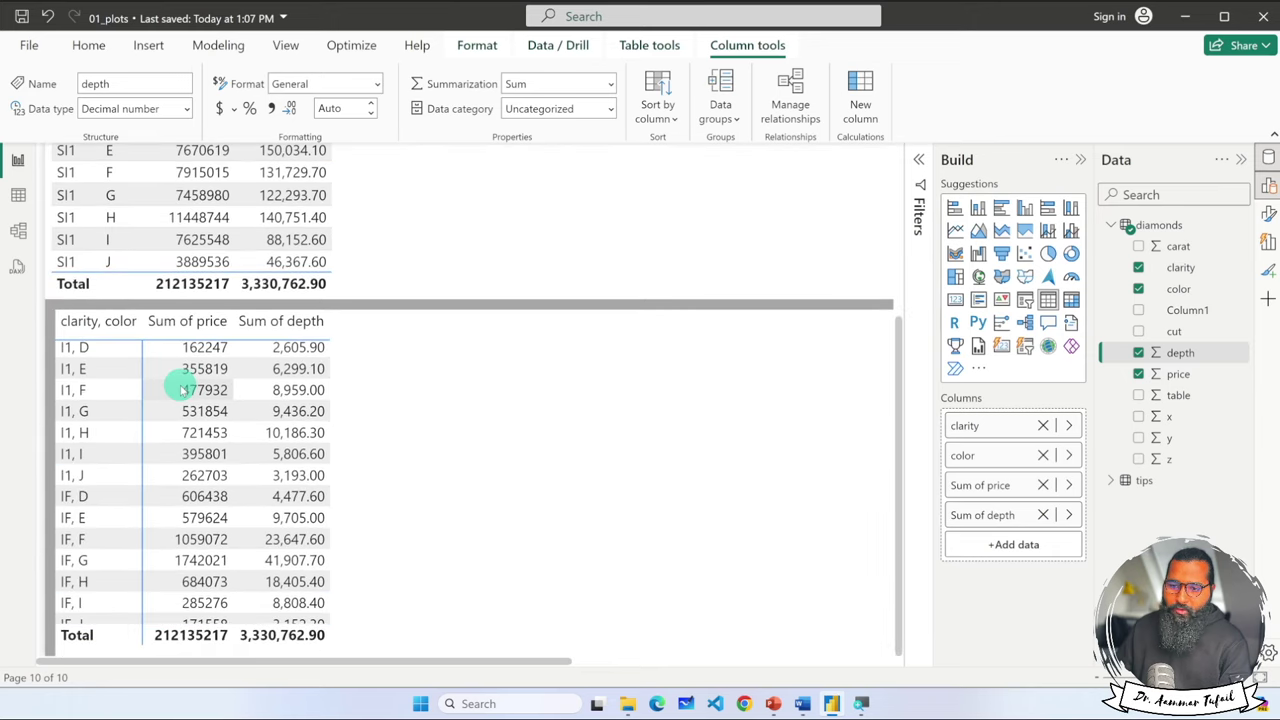
scroll(185, 398, "down", 5)
scroll(186, 400, "down", 15)
scroll(187, 402, "up", 20)
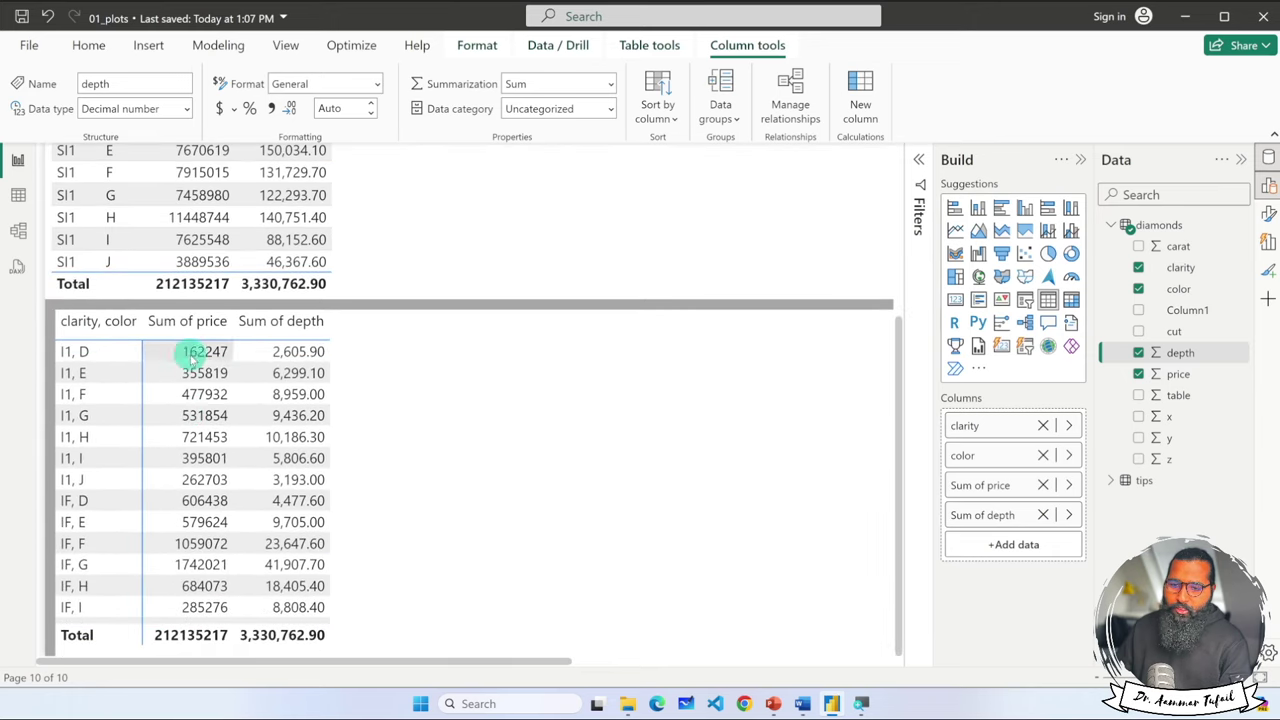
scroll(381, 247, "up", 3)
scroll(381, 247, "up", 3)
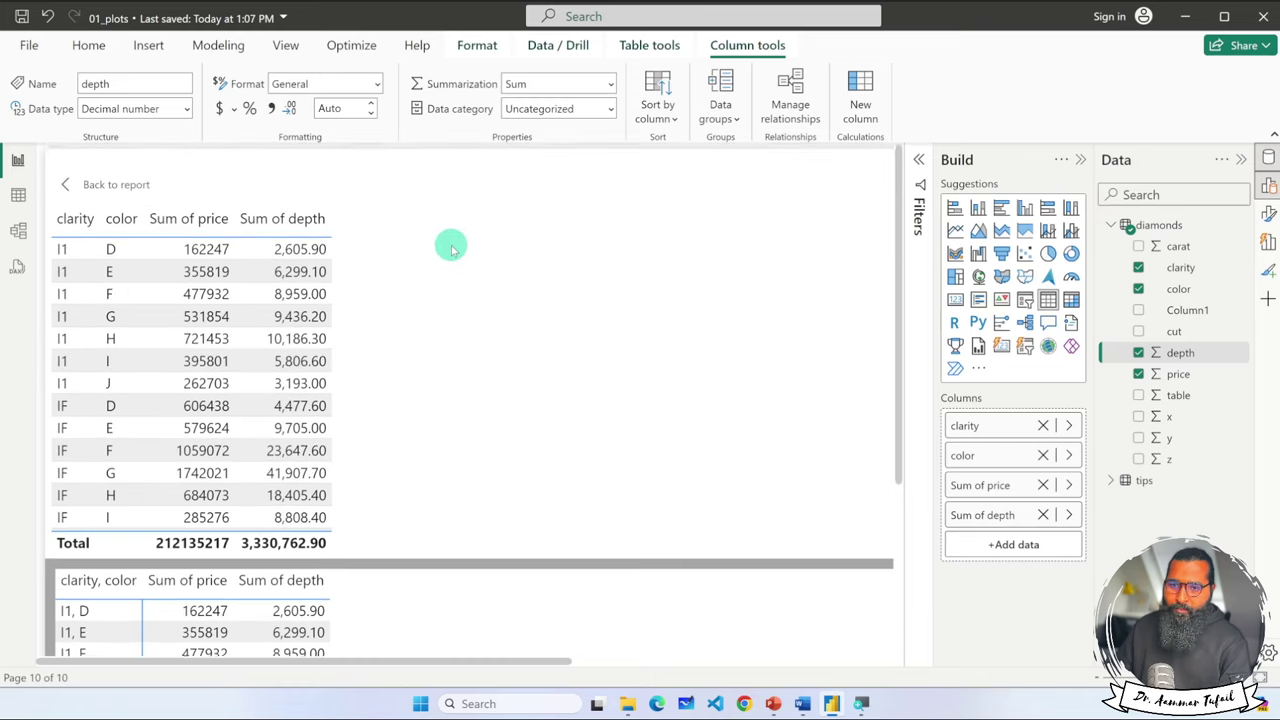
left_click(115, 188)
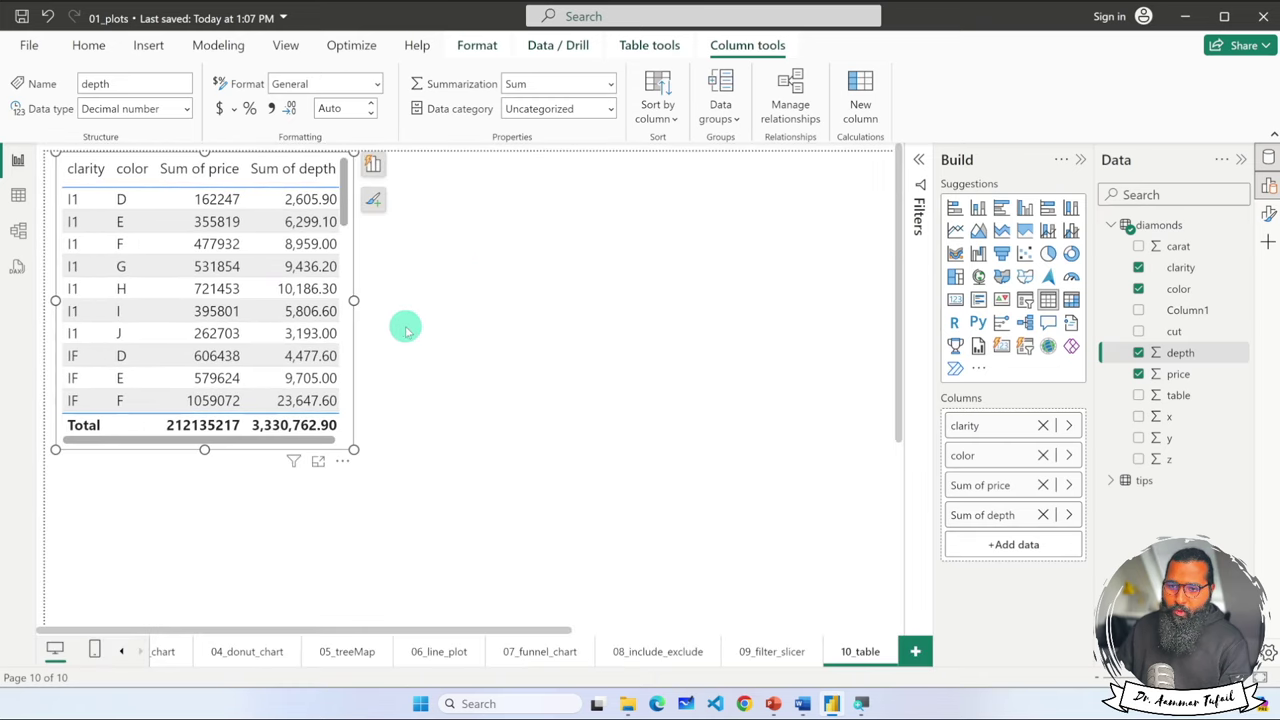
- Try Automatically find clusters on the table and dismiss the too-many-fields warning
left_click(342, 461)
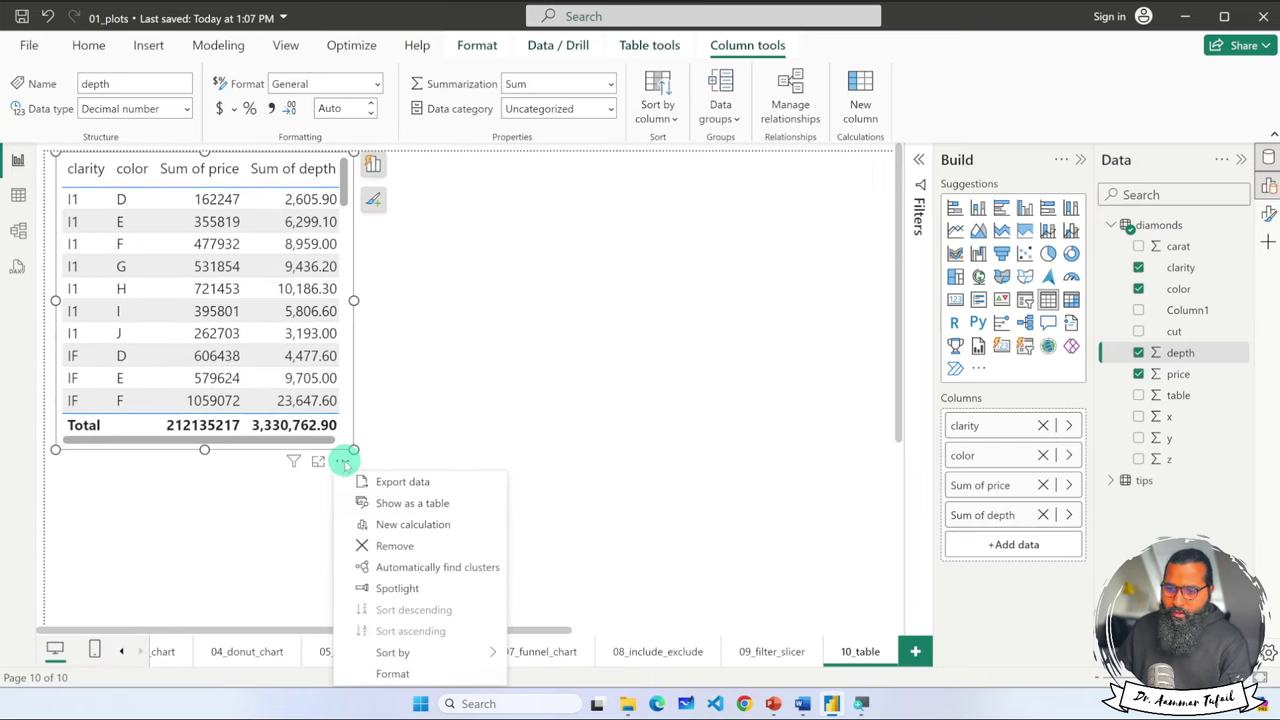
left_click(463, 570)
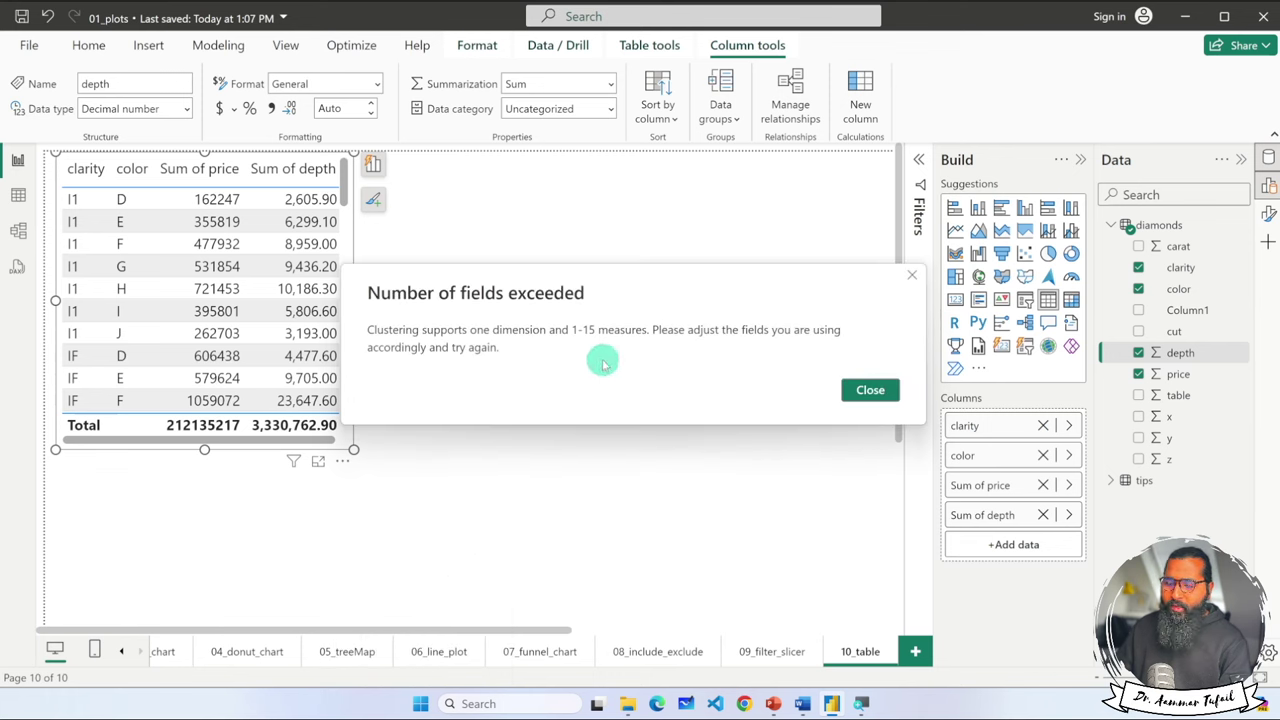
left_click(870, 390)
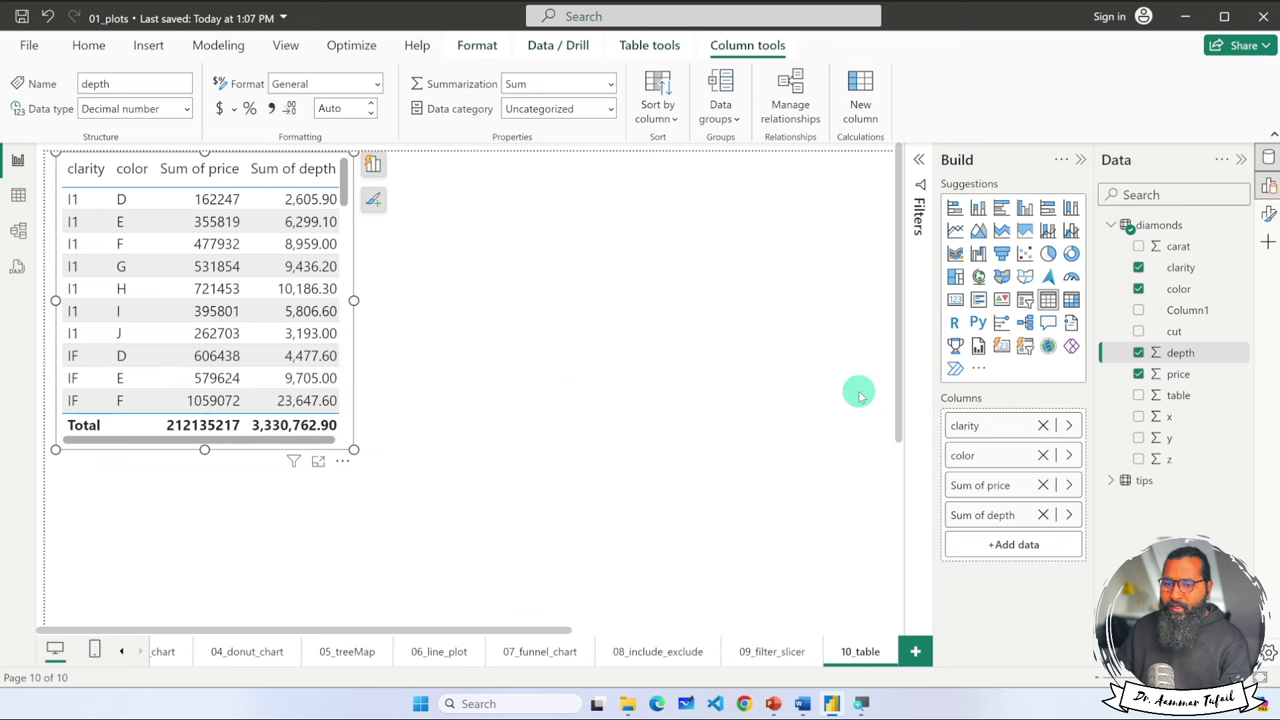
left_click(350, 462)
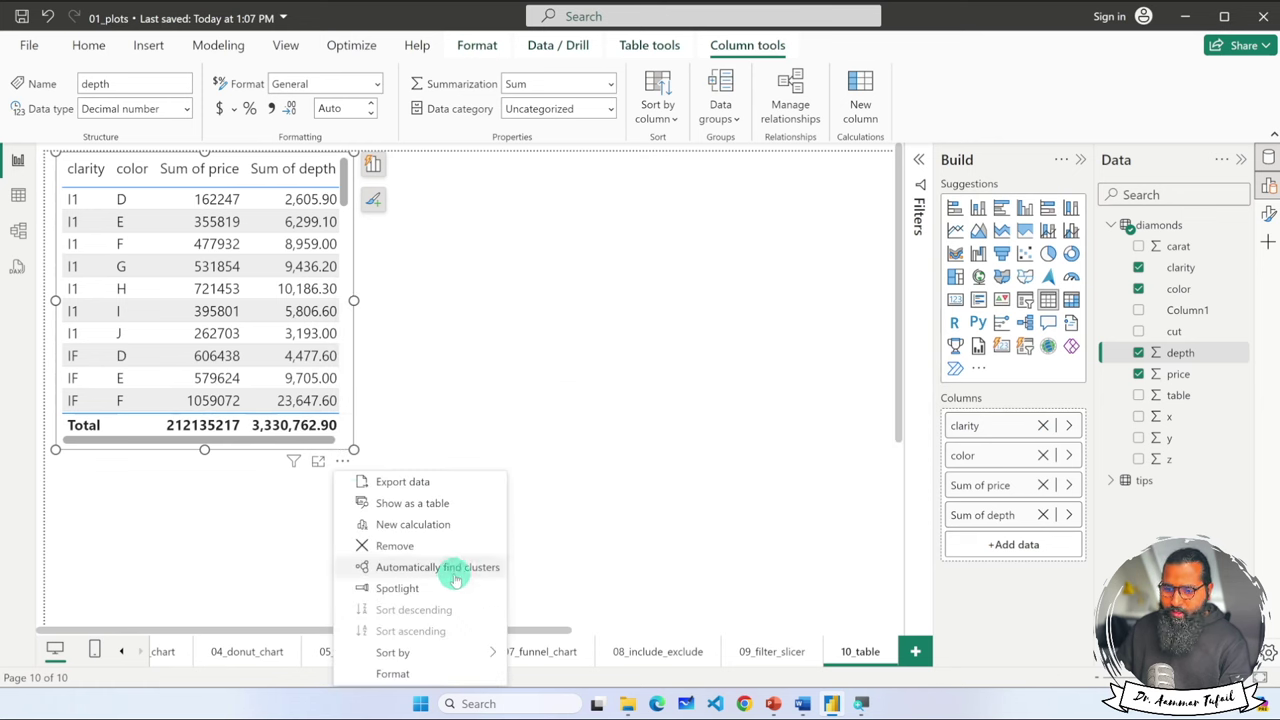
left_click(566, 486)
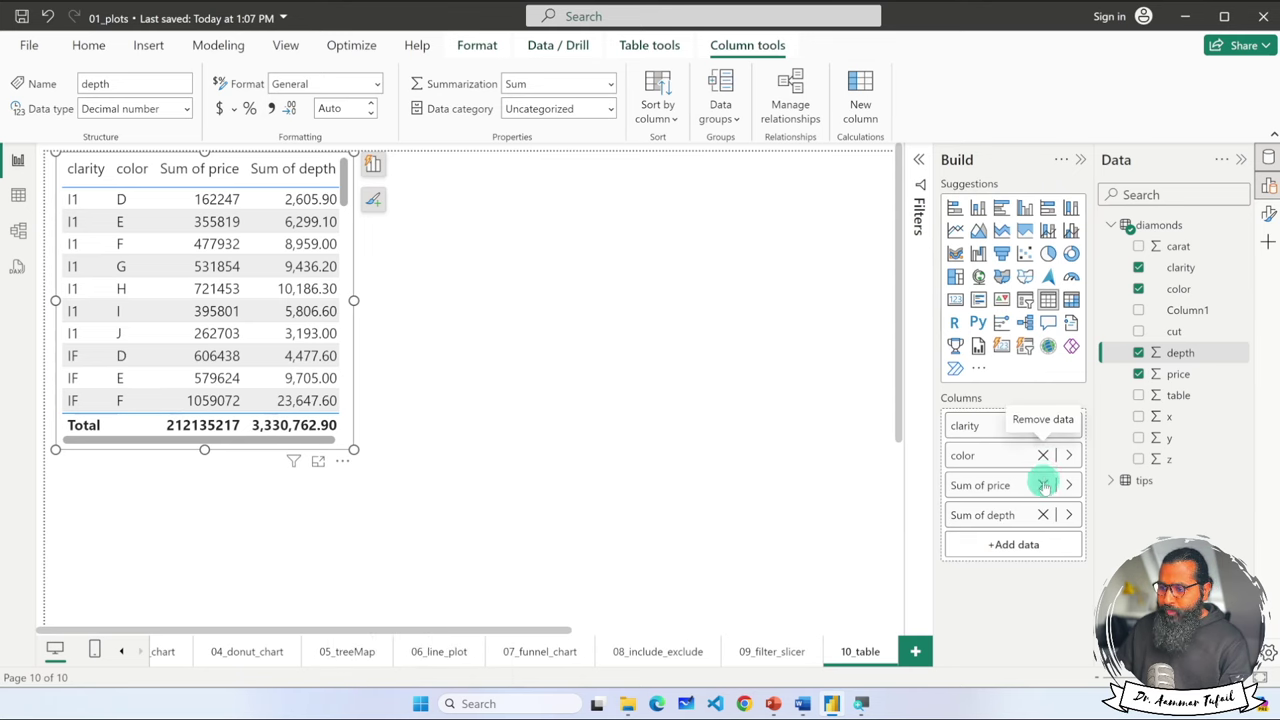
- Remove Sum of depth and color from the table after another failed clustering attempt
left_click(1043, 515)
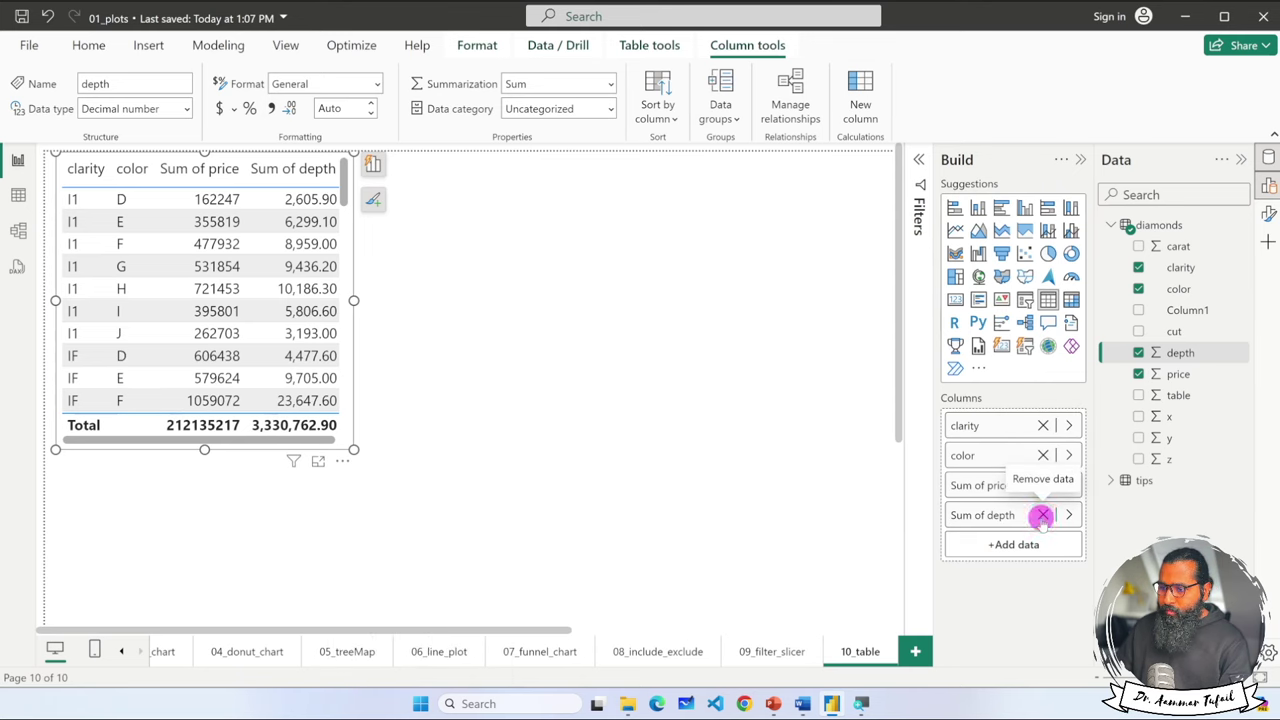
left_click(341, 461)
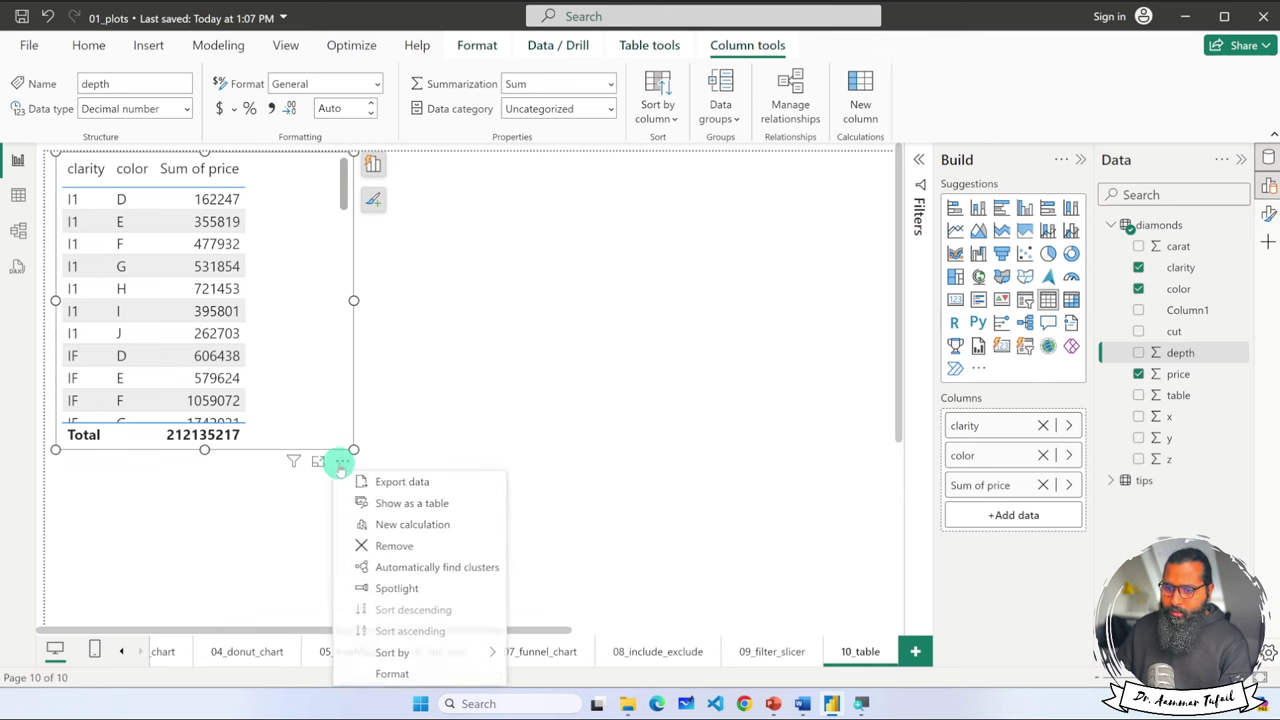
left_click(385, 567)
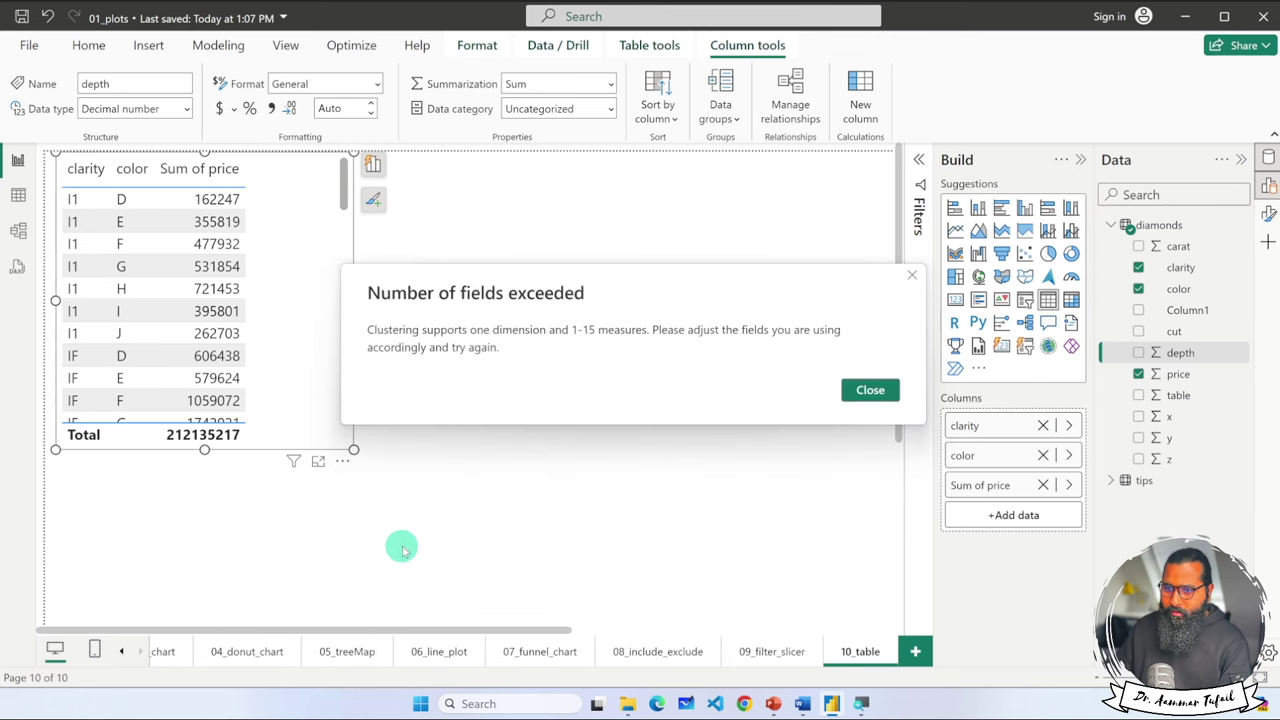
left_click(870, 390)
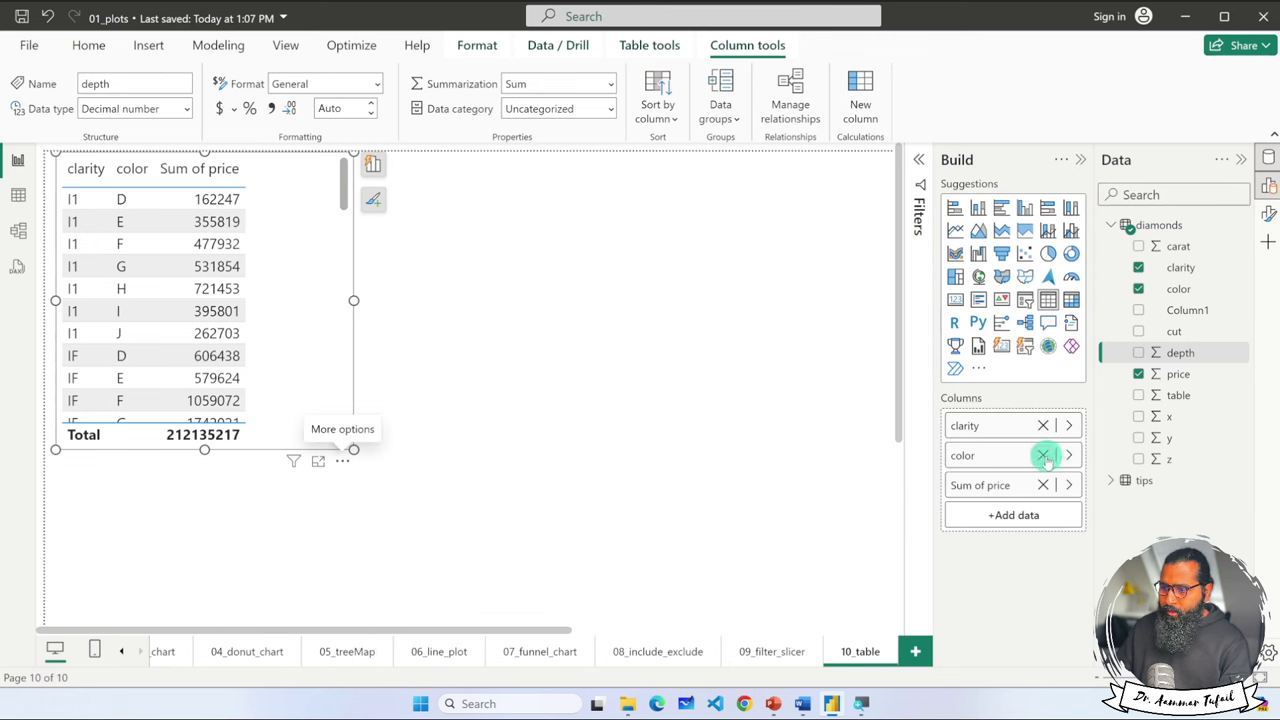
left_click(1043, 455)
- Run Automatically find clusters on clarity and accept the Clusters dialog defaults
left_click(342, 462)
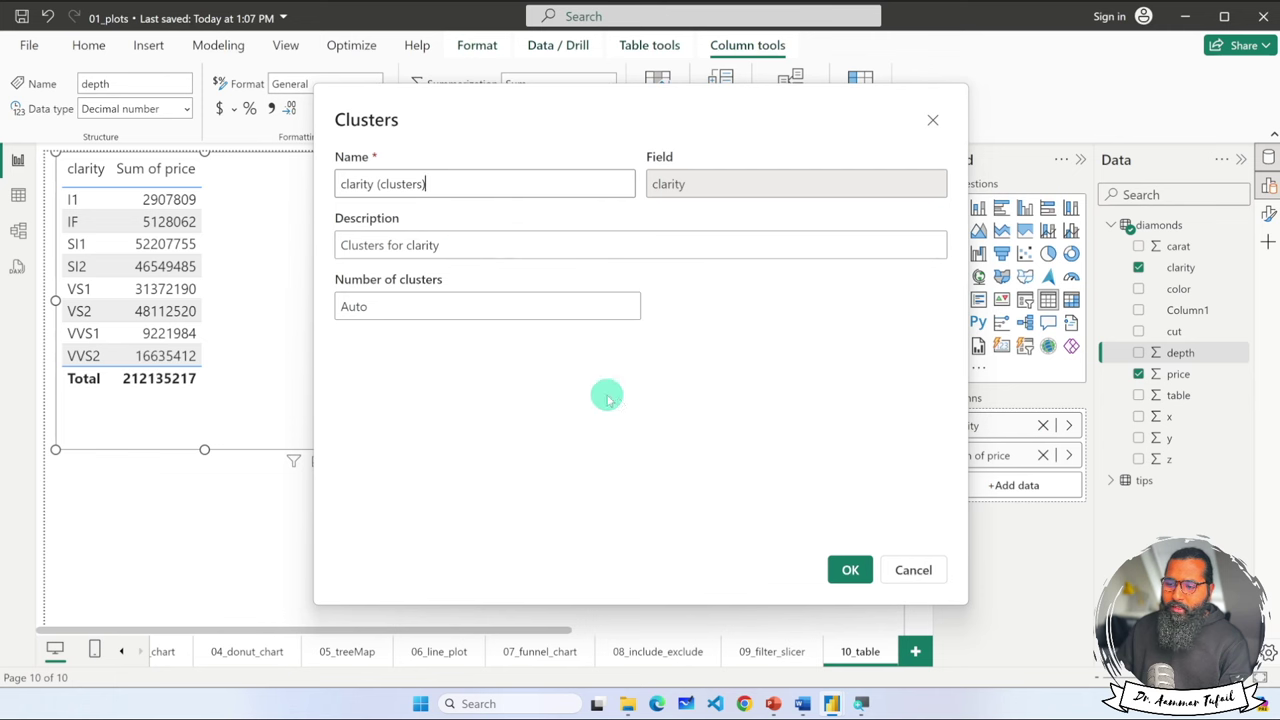
left_click(843, 569)
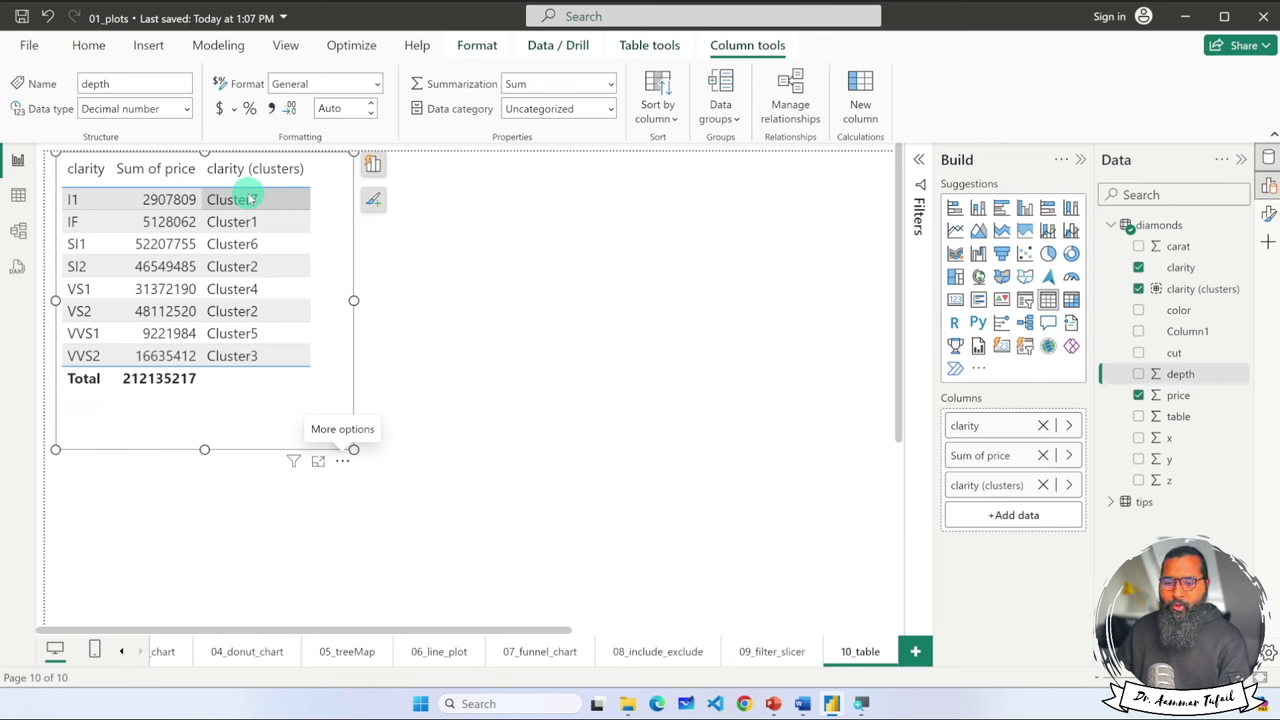
- Undo the clusters column, add cut and Sum of depth, and enlarge the table visual
left_click(457, 338)
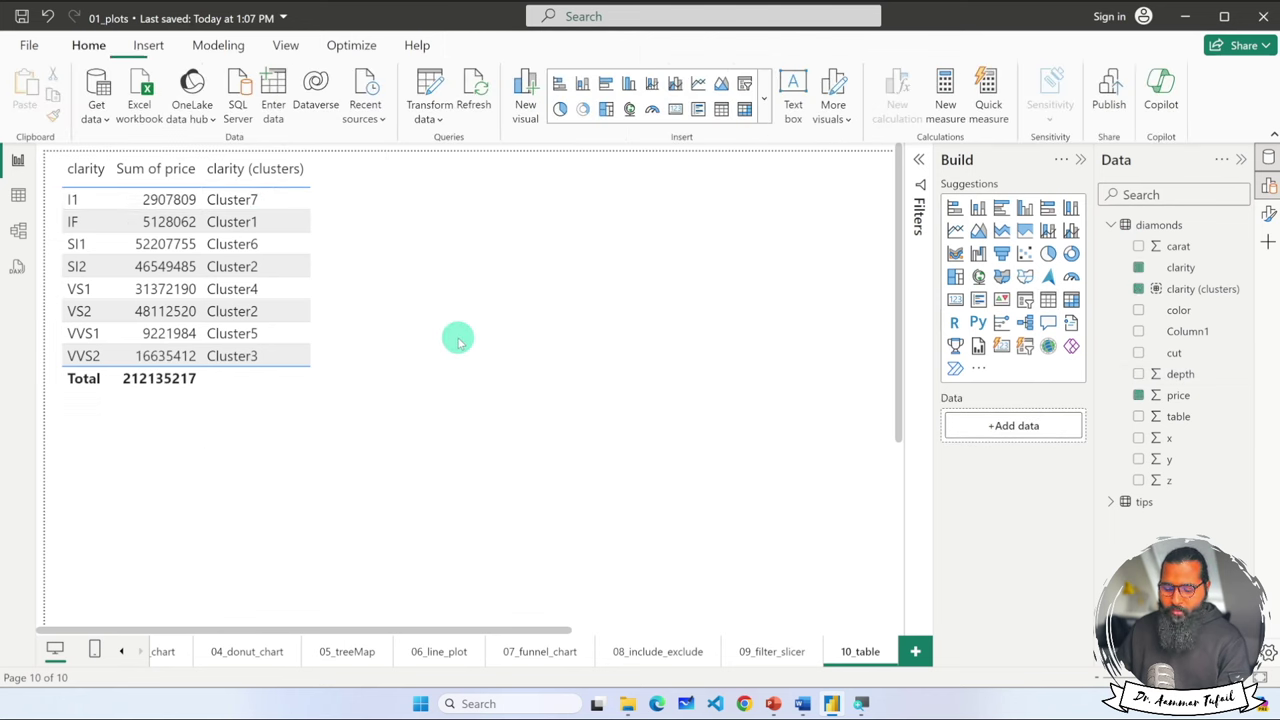
key("ctrl+z")
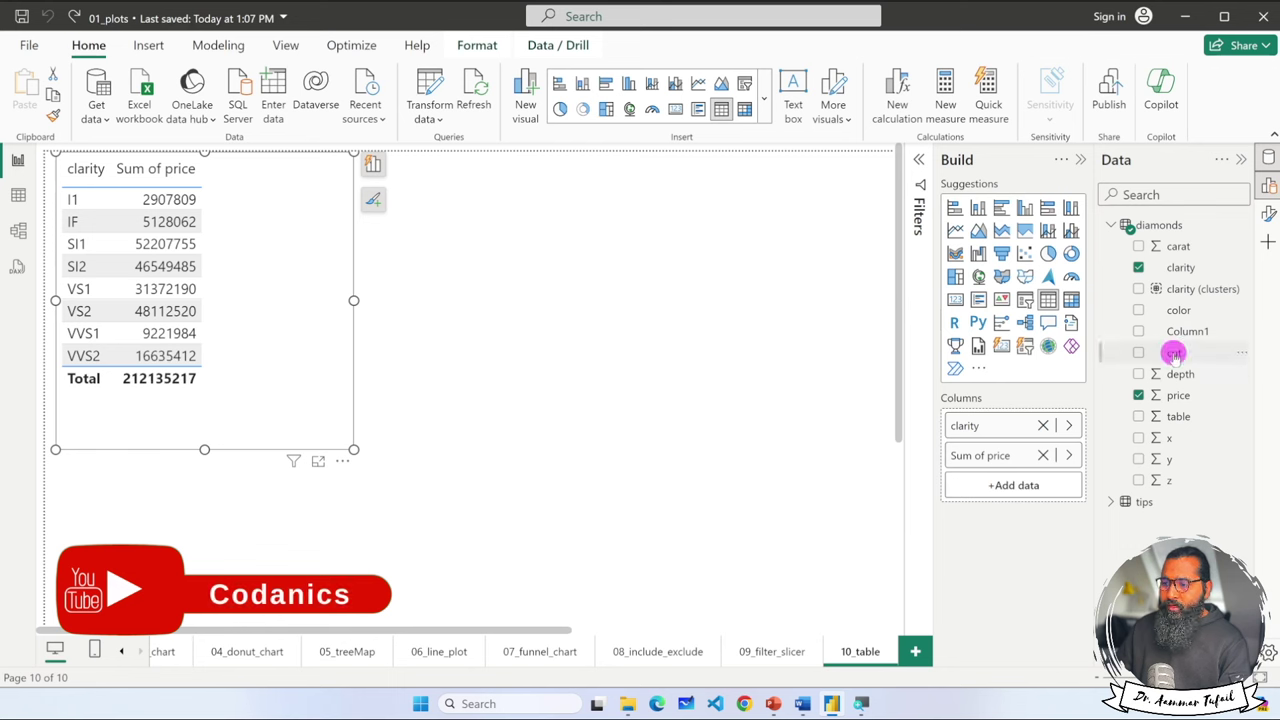
left_click_drag(1008, 490, 1012, 490)
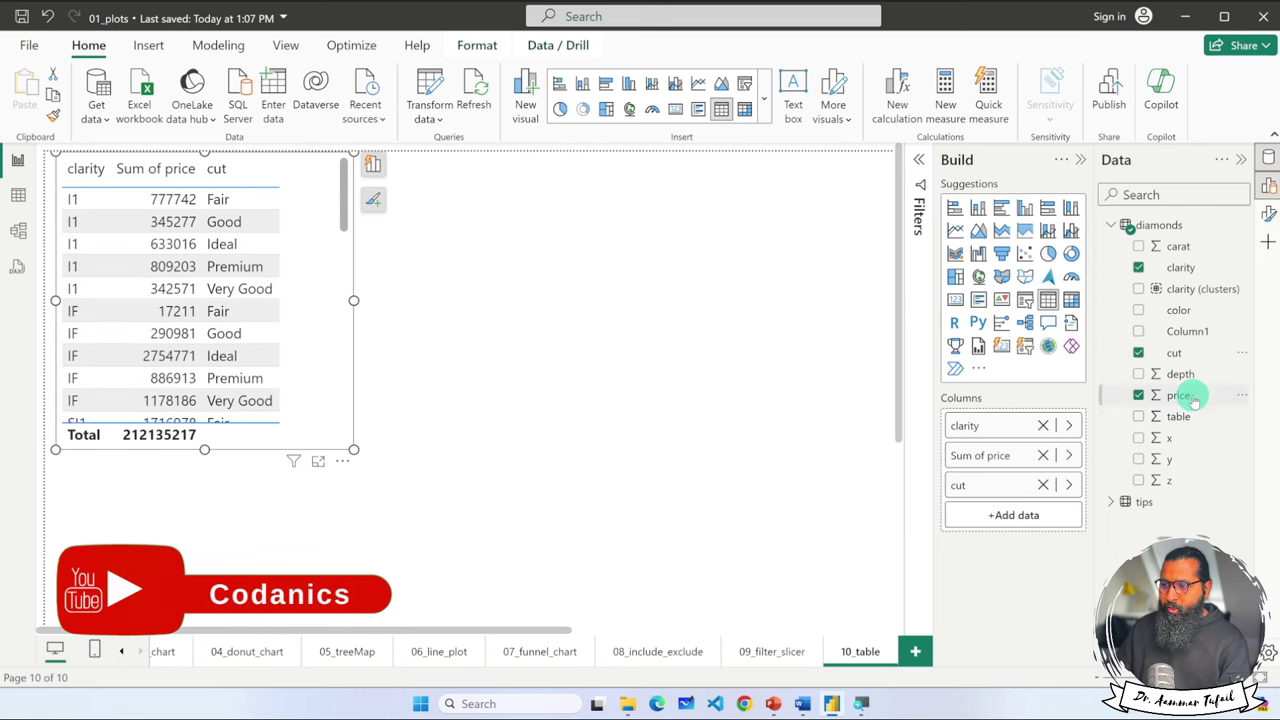
left_click_drag(1193, 397, 1018, 515)
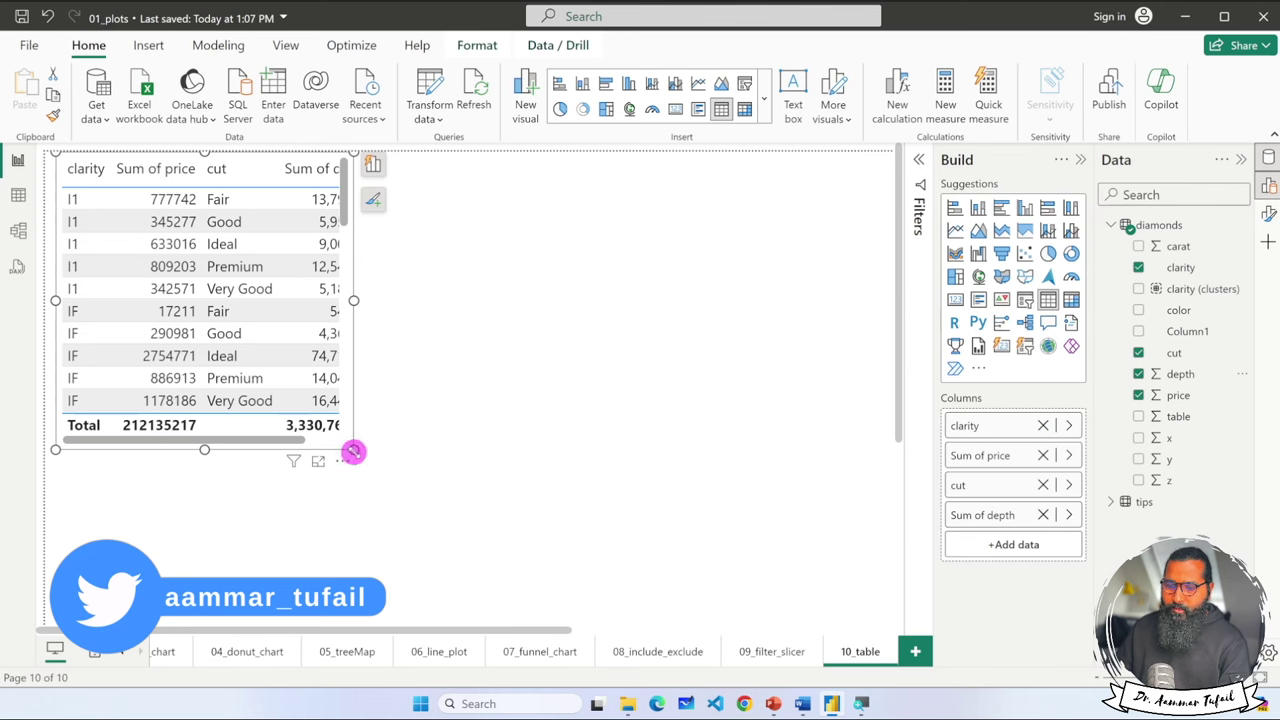
left_click_drag(353, 452, 429, 532)
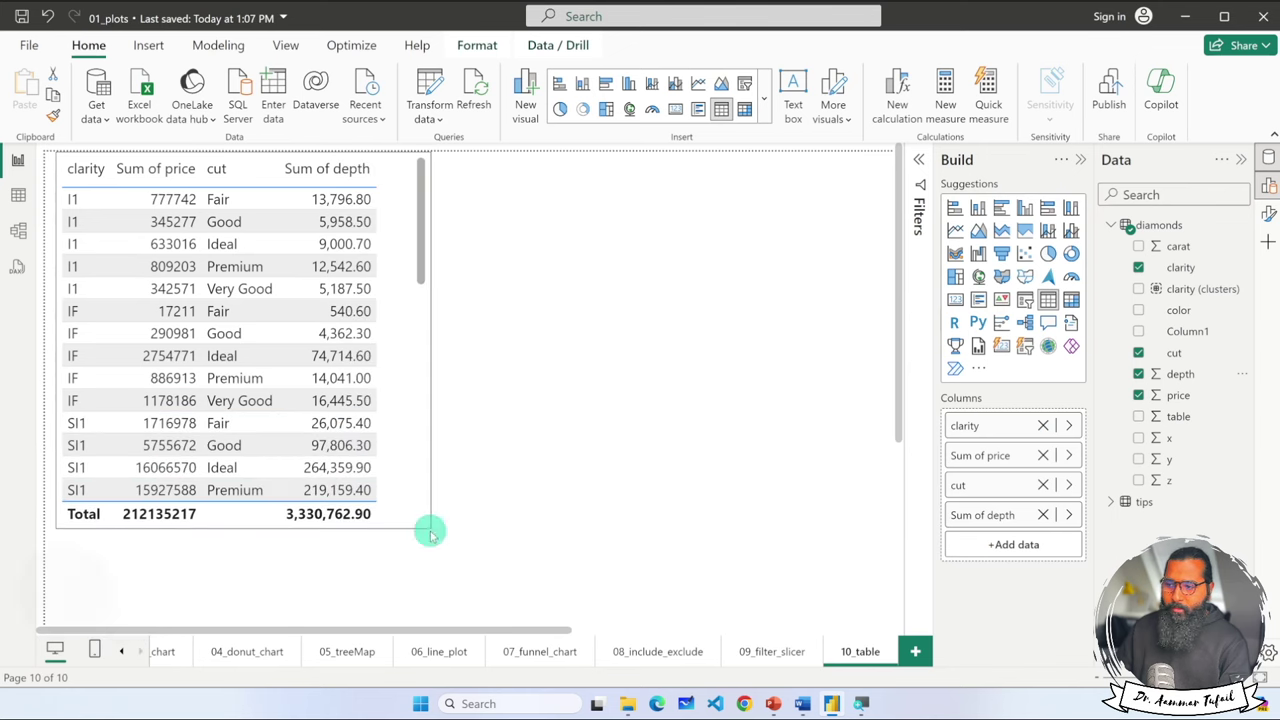
left_click_drag(960, 485, 969, 490)
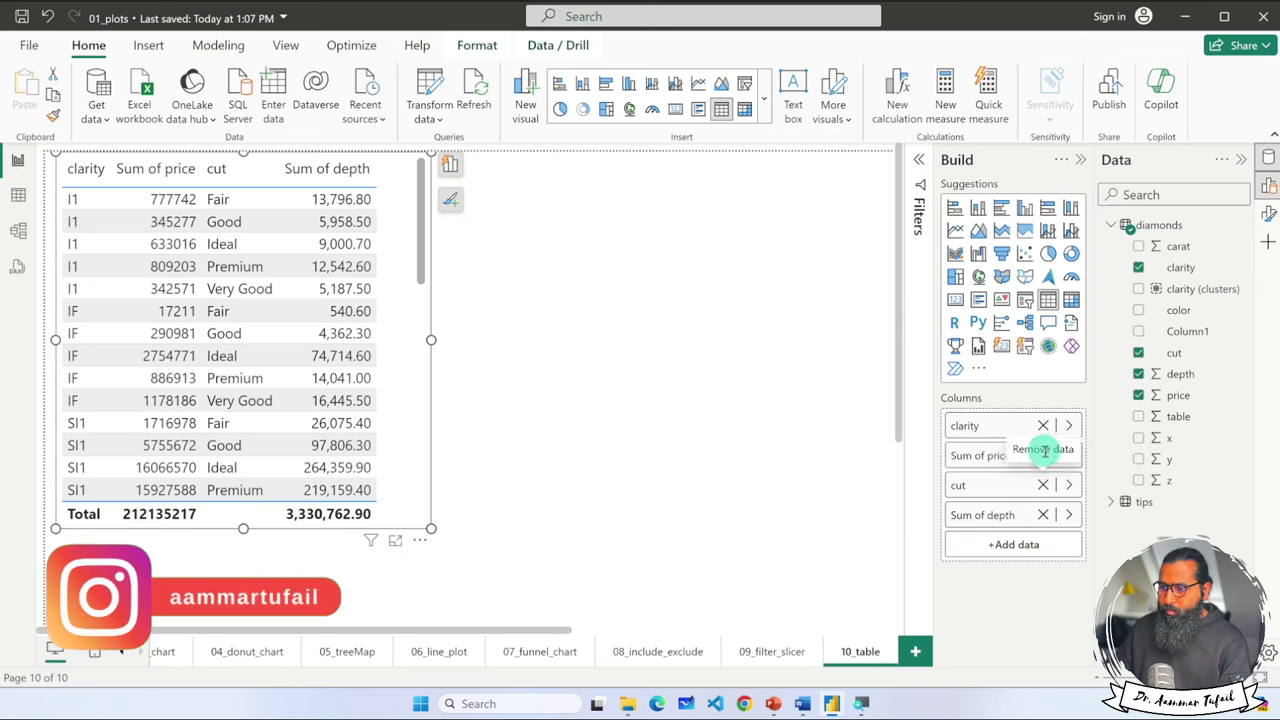
- Move Sum of price to the last column by removing and re-adding price
left_click(1043, 455)
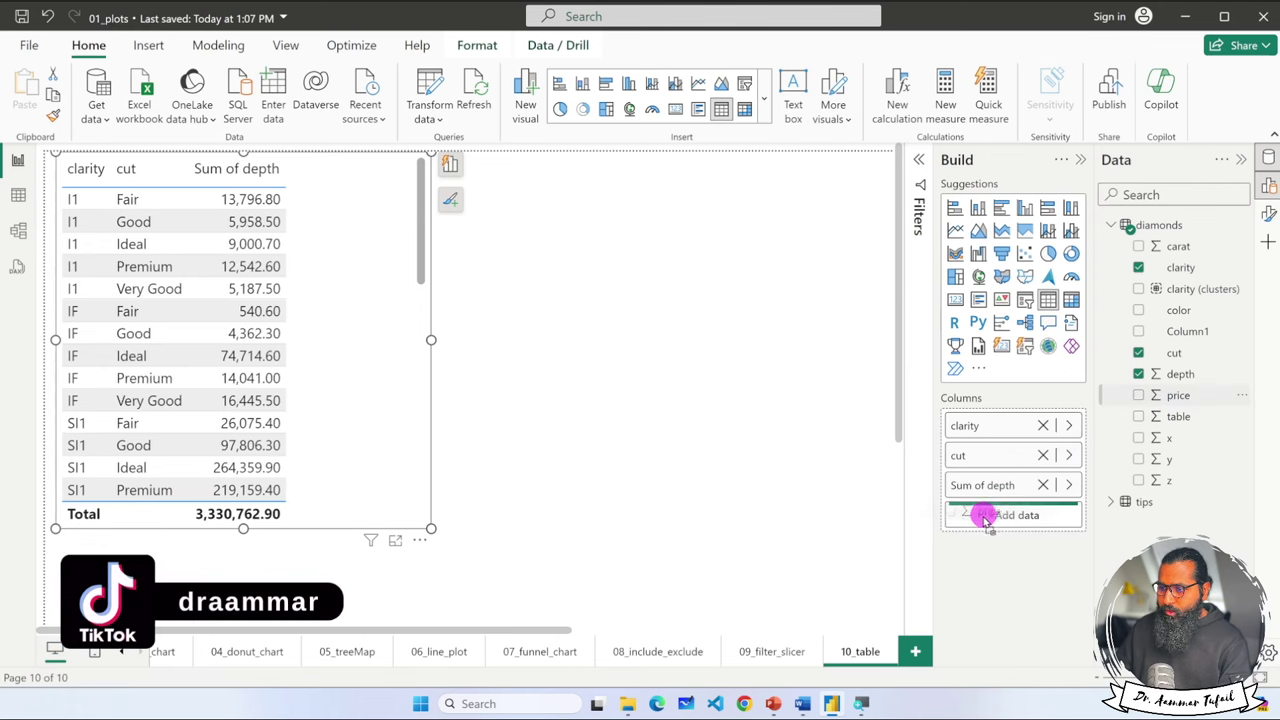
left_click_drag(987, 521, 986, 516)
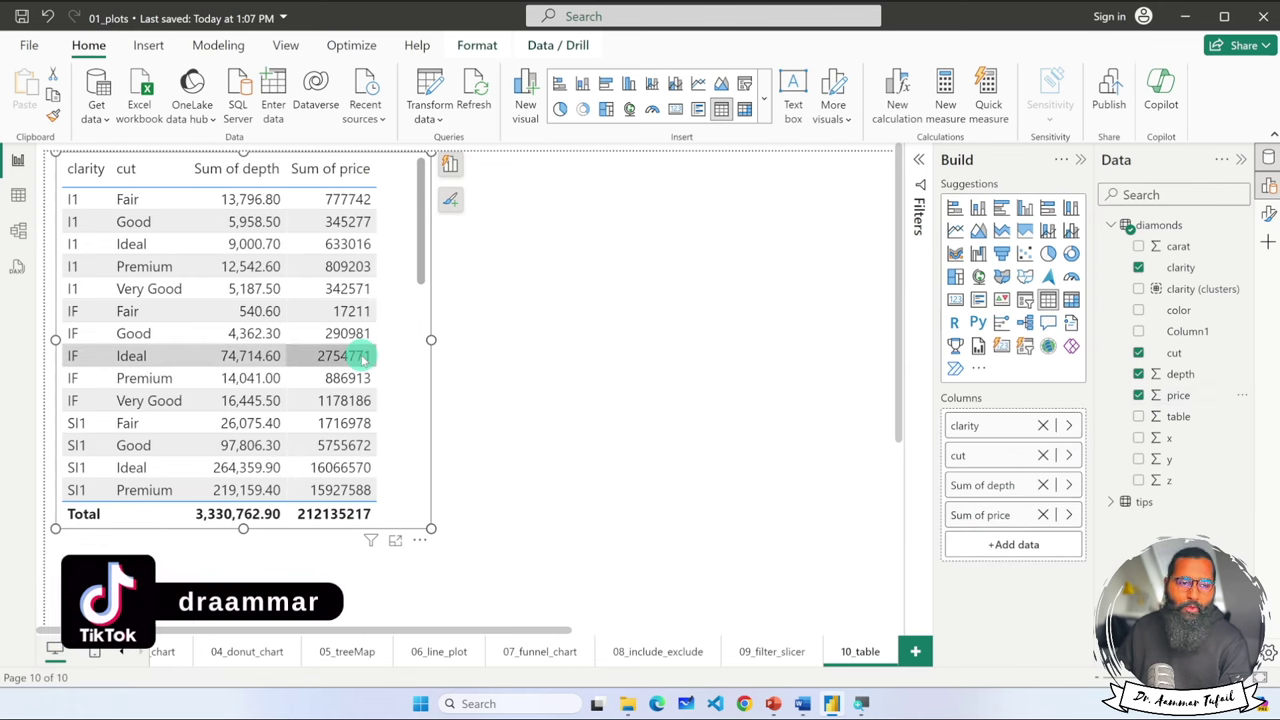